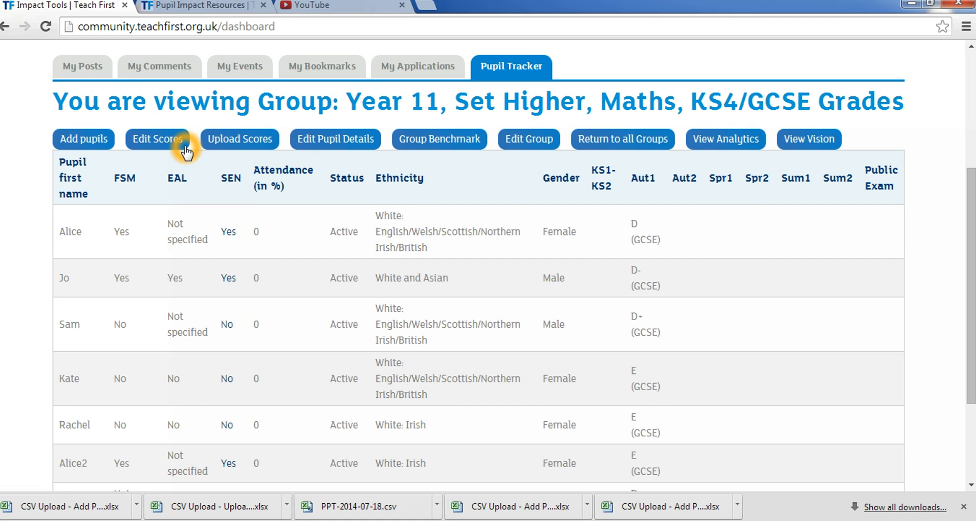
Open the group's score upload page, then download Template A and open it in Excel
{"action": "left_click", "coordinate": [268, 145]}
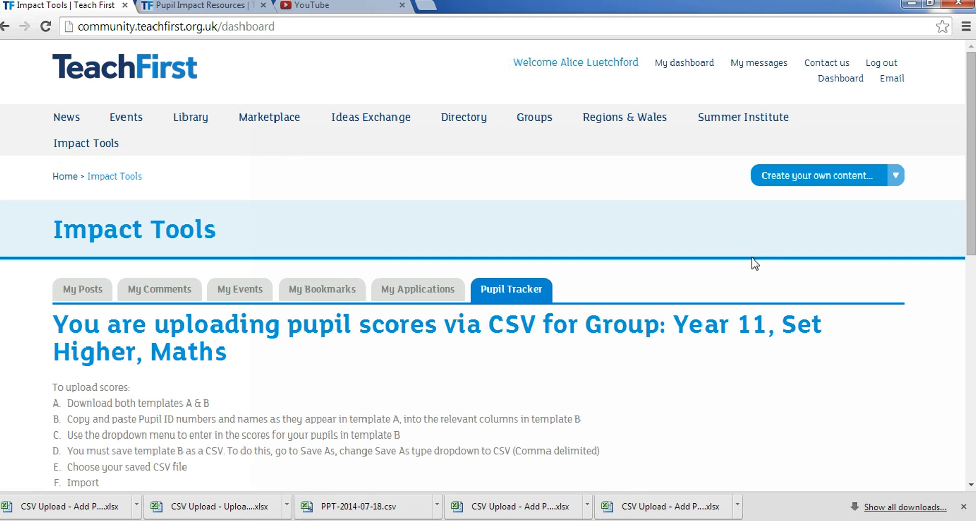
{"action": "left_click_drag", "start_coordinate": [971, 176], "coordinate": [971, 299]}
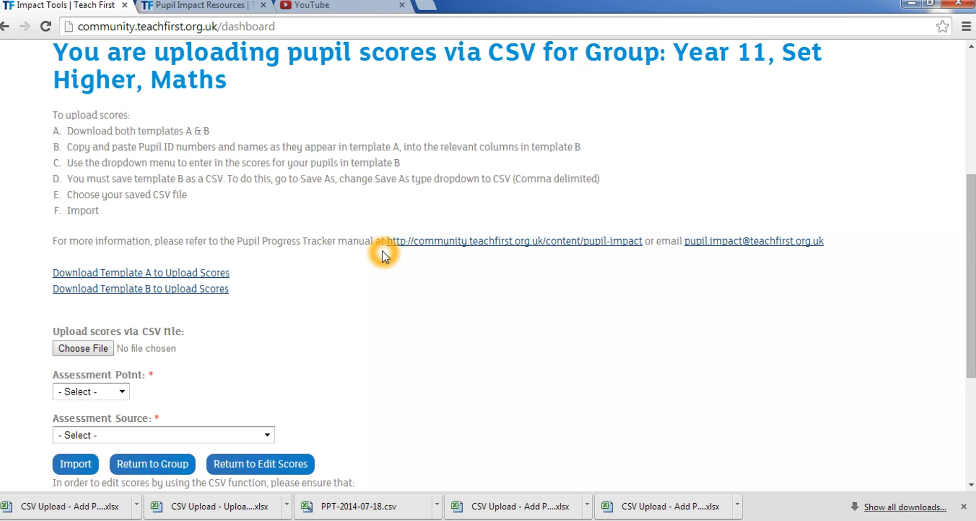
{"action": "left_click", "coordinate": [216, 275]}
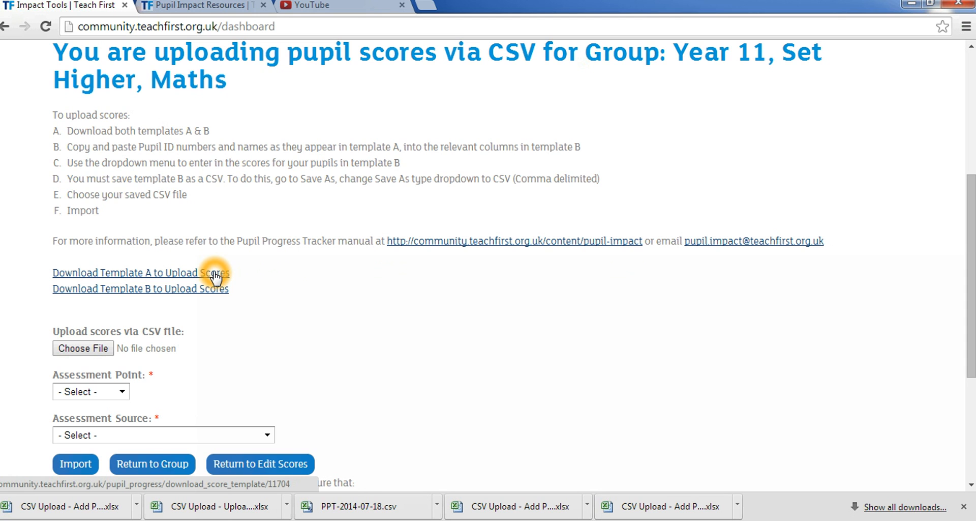
{"action": "left_click", "coordinate": [216, 274]}
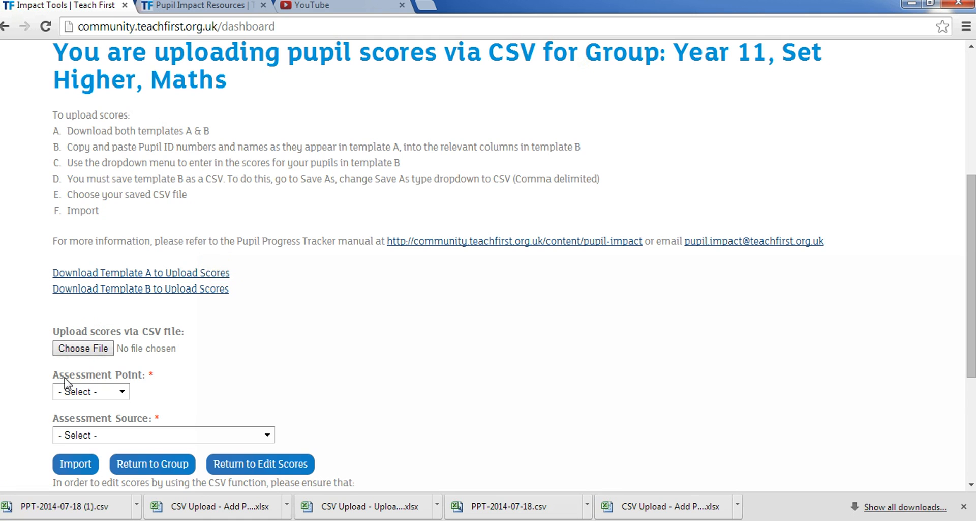
{"action": "left_click", "coordinate": [71, 511]}
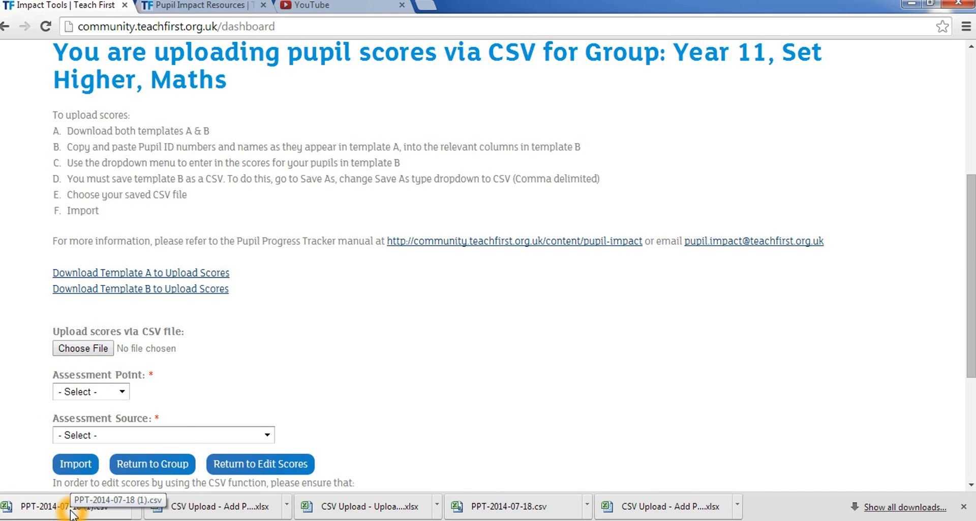
{"action": "left_click", "coordinate": [71, 511]}
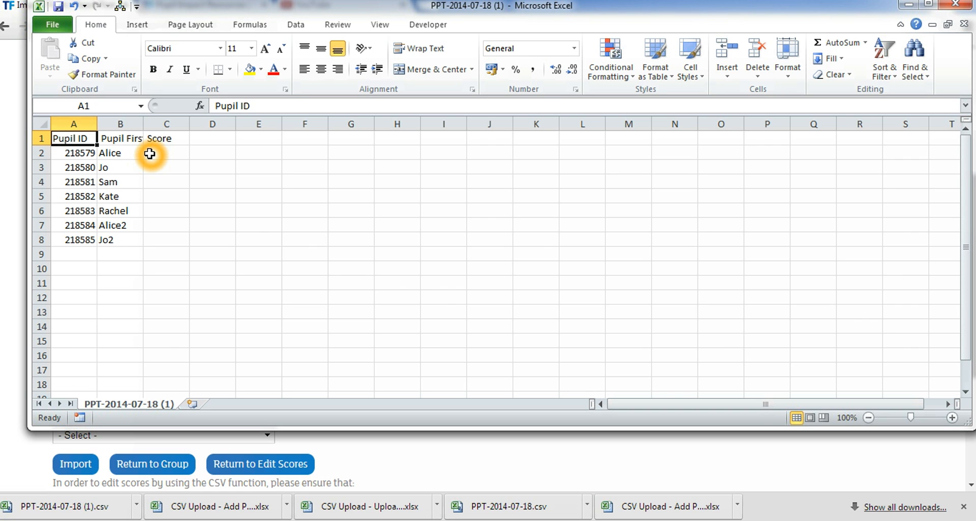
Copy all pupil IDs and first names from A2:B8 of Template A and minimise the workbook
{"action": "left_click", "coordinate": [85, 152]}
{"action": "left_click_drag", "start_coordinate": [85, 152], "coordinate": [117, 239]}
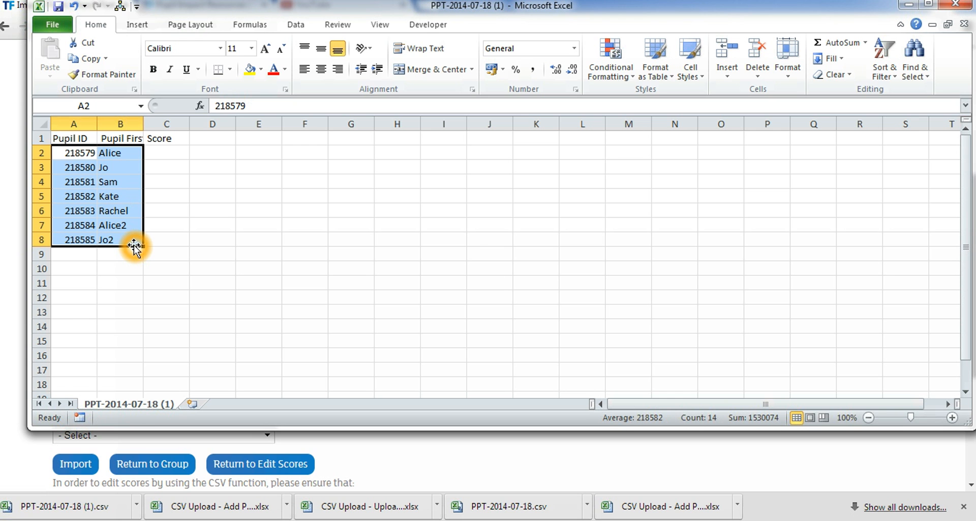
{"action": "key", "text": "ctrl+c"}
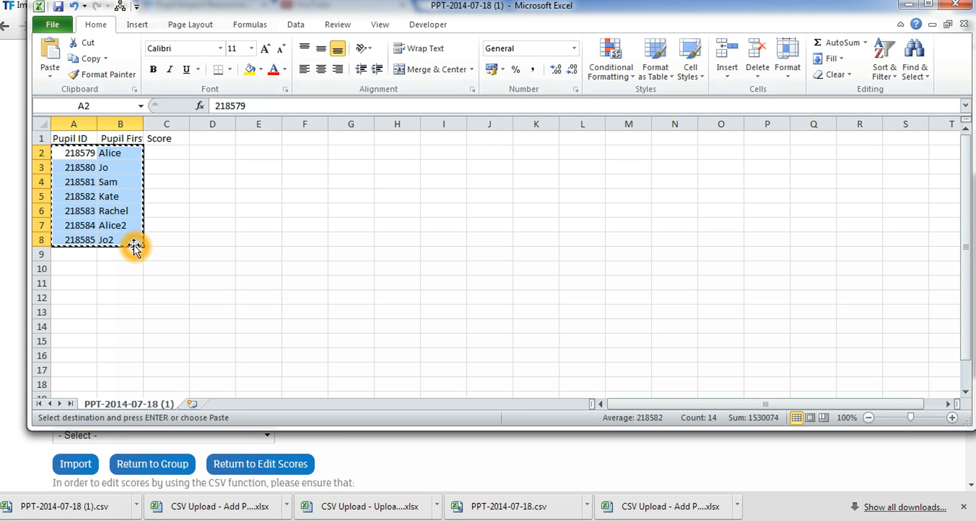
{"action": "left_click", "coordinate": [909, 5]}
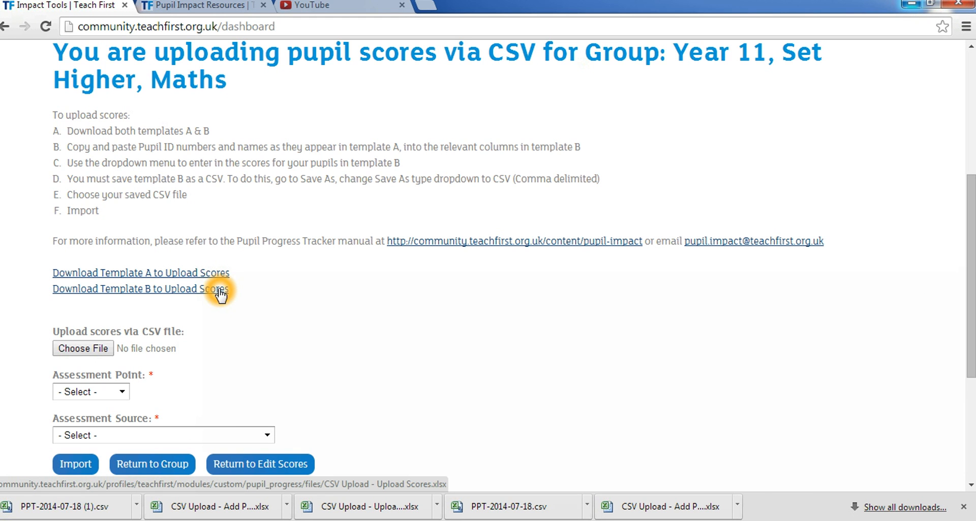
Download Template B for uploading scores, open it in Excel and enable editing
{"action": "left_click", "coordinate": [221, 291]}
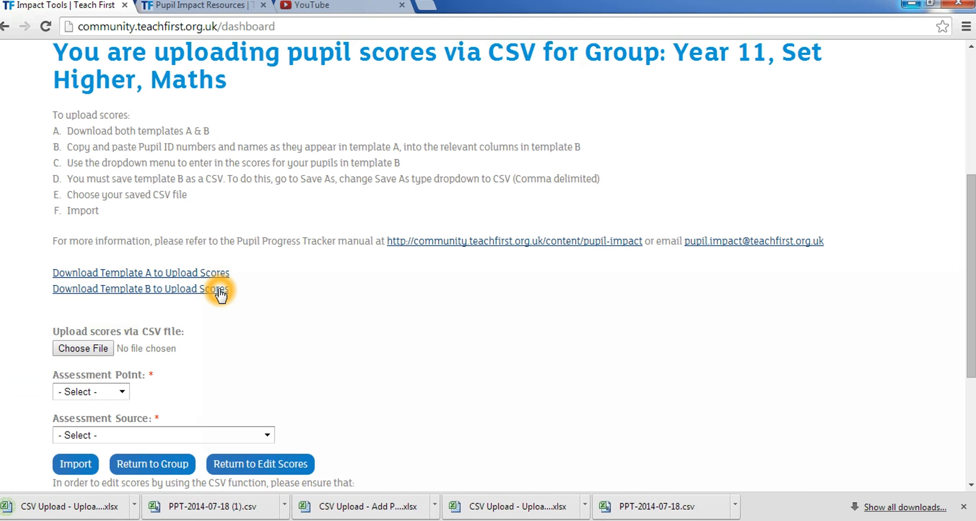
{"action": "left_click", "coordinate": [61, 506]}
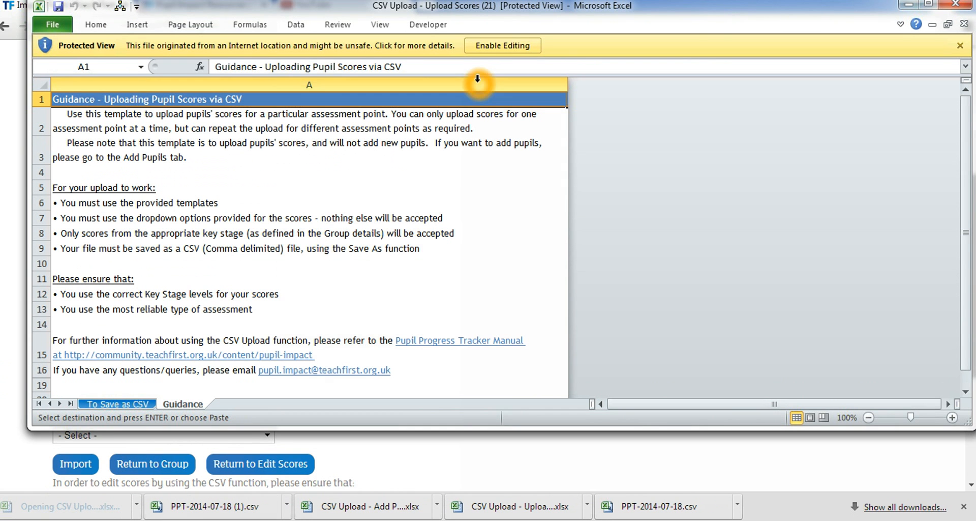
{"action": "left_click", "coordinate": [532, 44]}
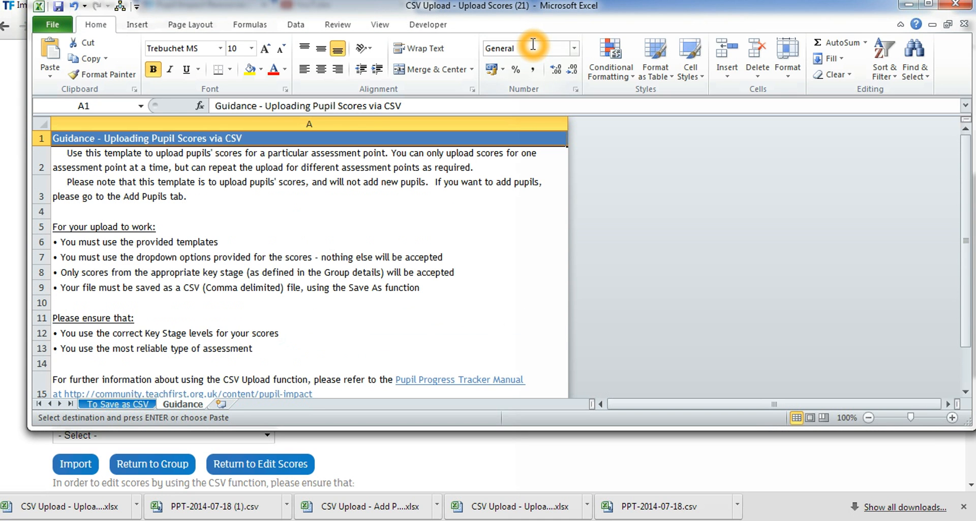
Paste the copied pupil IDs and first names into the To Save as CSV sheet, starting at cell A2
{"action": "left_click", "coordinate": [203, 402]}
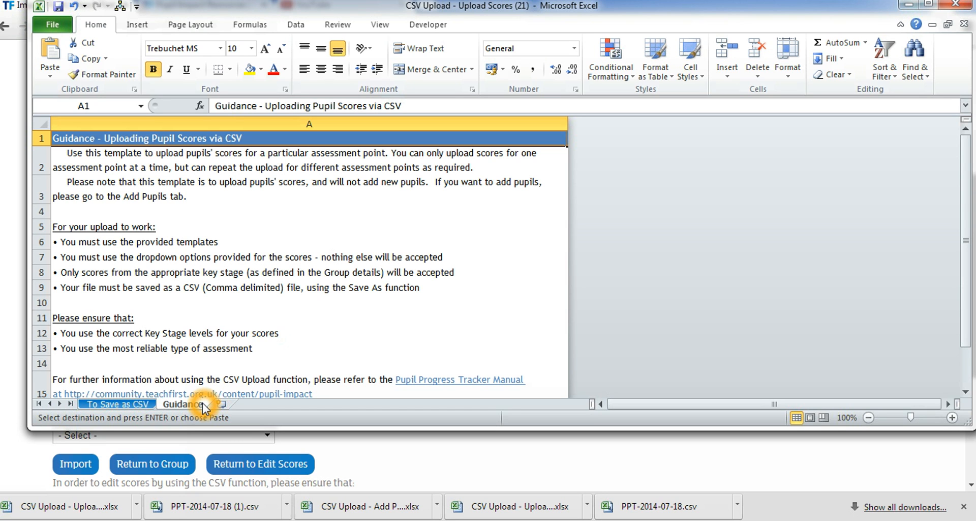
{"action": "left_click", "coordinate": [146, 406]}
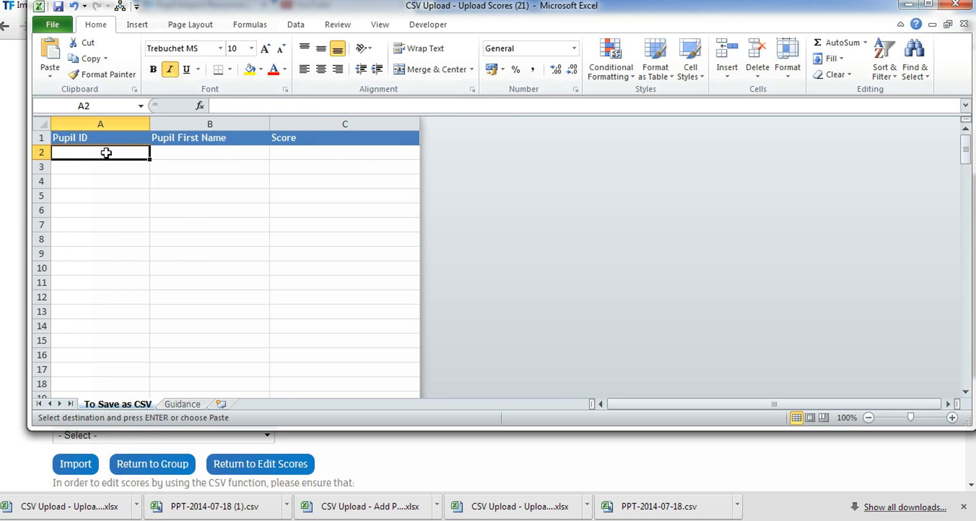
{"action": "left_click", "coordinate": [106, 151]}
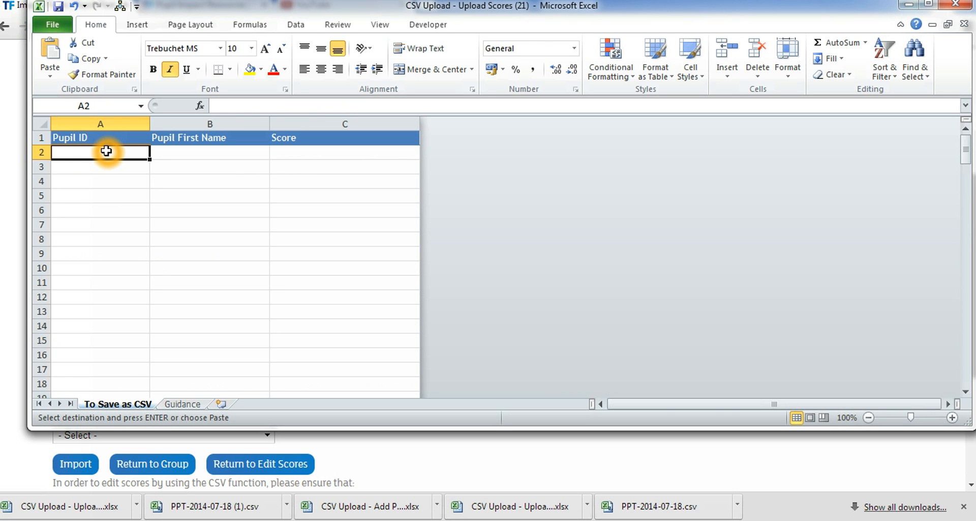
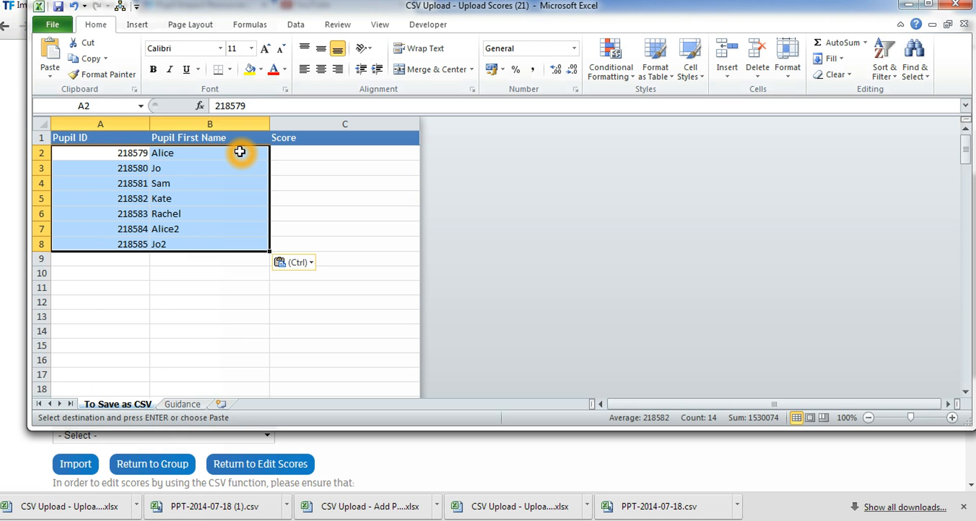
{"action": "left_click", "coordinate": [240, 152]}
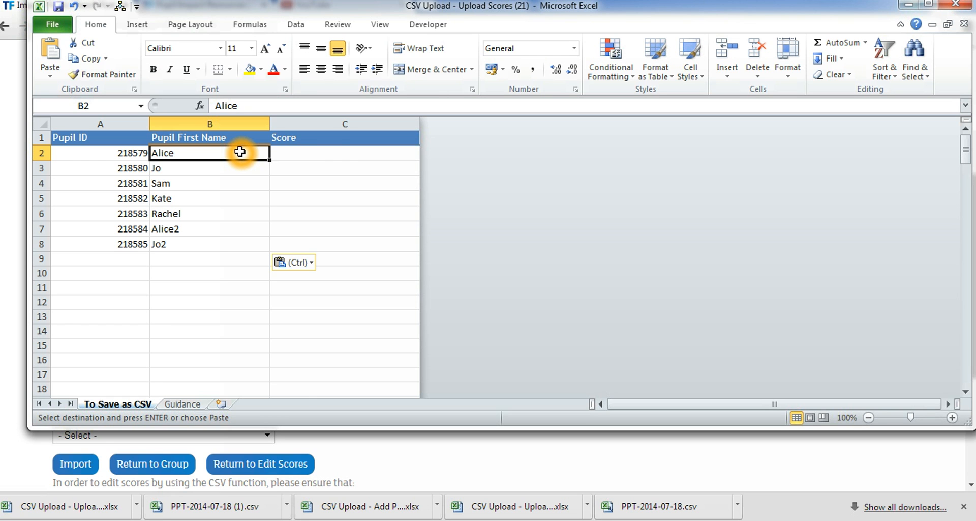
Set the first pupil's score in cell C2 to F- (GCSE) from the allowed values
{"action": "left_click", "coordinate": [328, 153]}
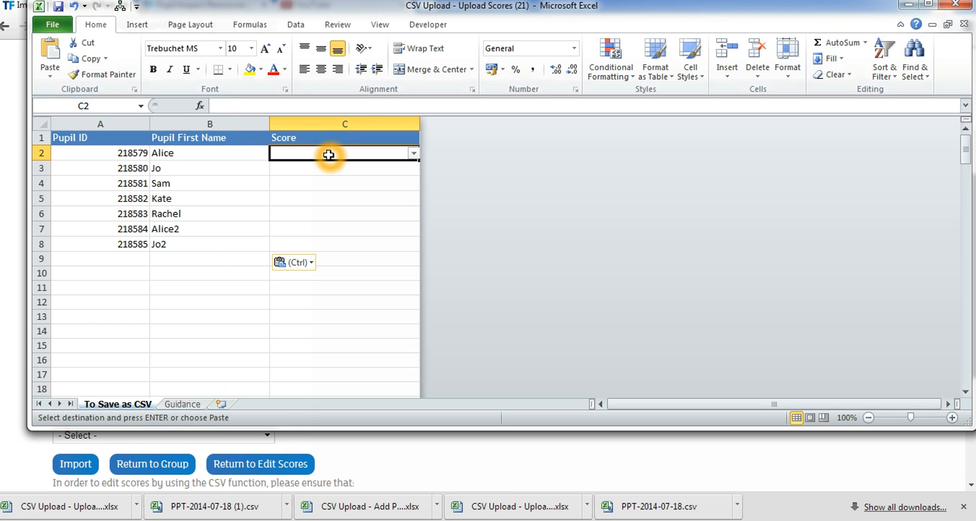
{"action": "left_click", "coordinate": [413, 154]}
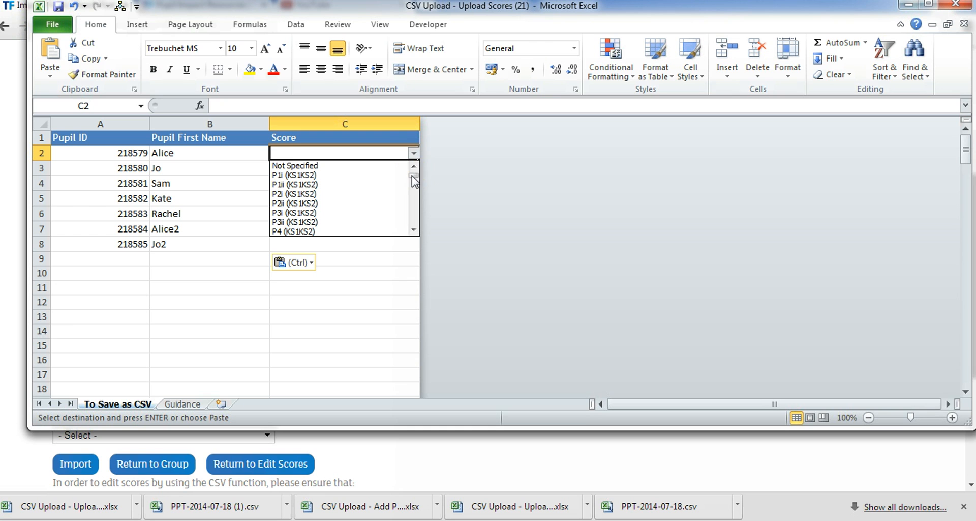
{"action": "left_click_drag", "start_coordinate": [412, 176], "coordinate": [416, 203]}
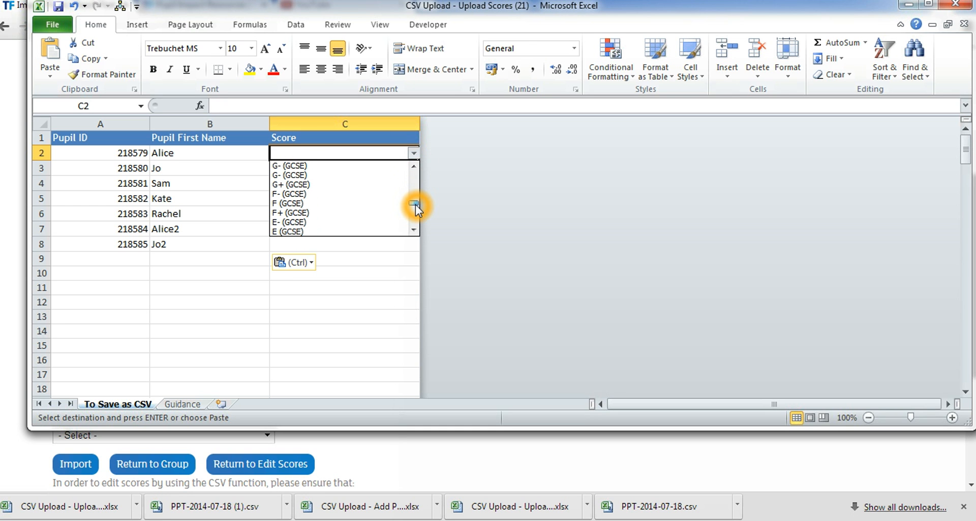
{"action": "left_click_drag", "start_coordinate": [416, 205], "coordinate": [416, 204]}
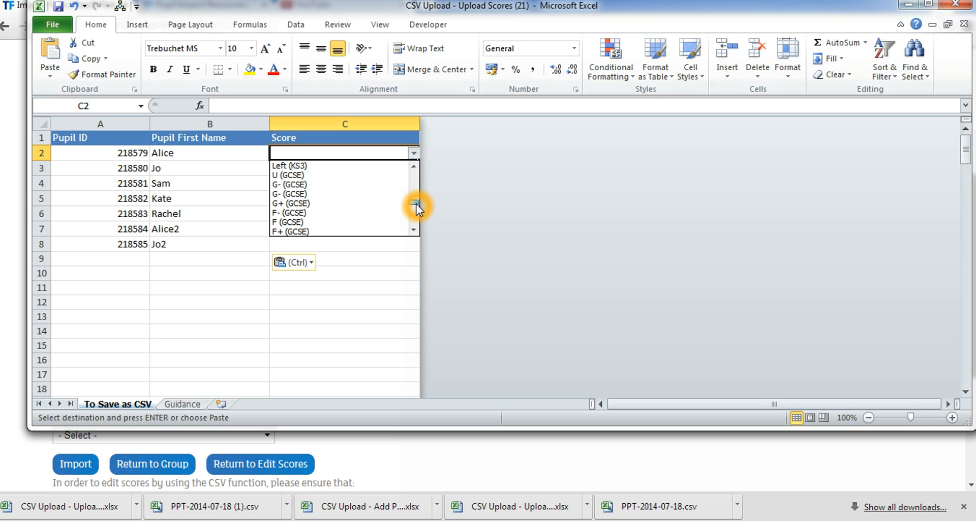
{"action": "left_click", "coordinate": [347, 214]}
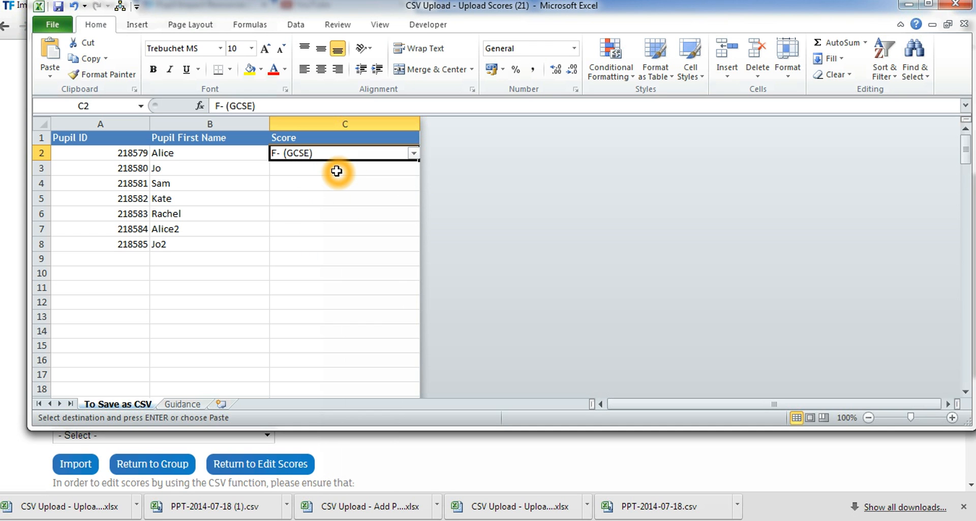
Set the second pupil's score in cell C3 to F- (GCSE) from the allowed values
{"action": "left_click", "coordinate": [337, 171]}
{"action": "left_click", "coordinate": [412, 169]}
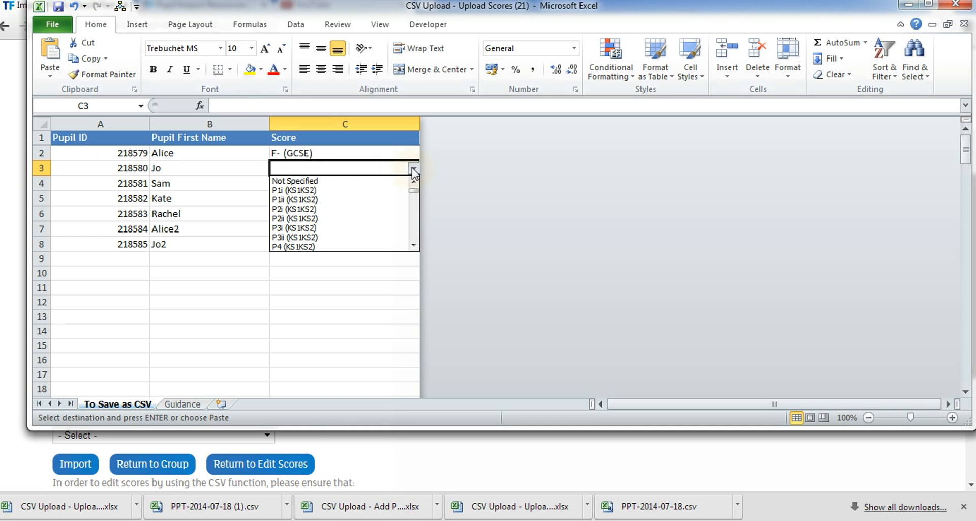
{"action": "left_click_drag", "start_coordinate": [416, 192], "coordinate": [417, 226]}
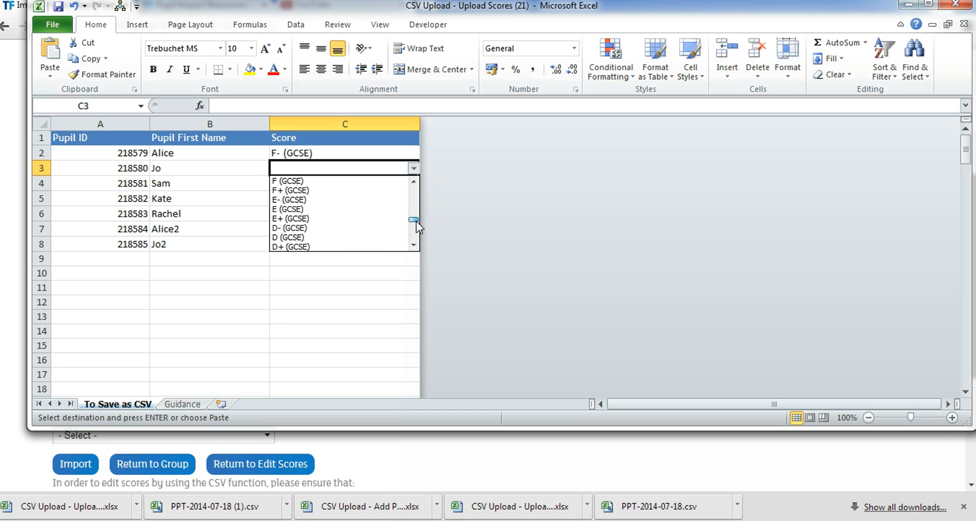
{"action": "left_click", "coordinate": [414, 181]}
{"action": "left_click", "coordinate": [357, 181]}
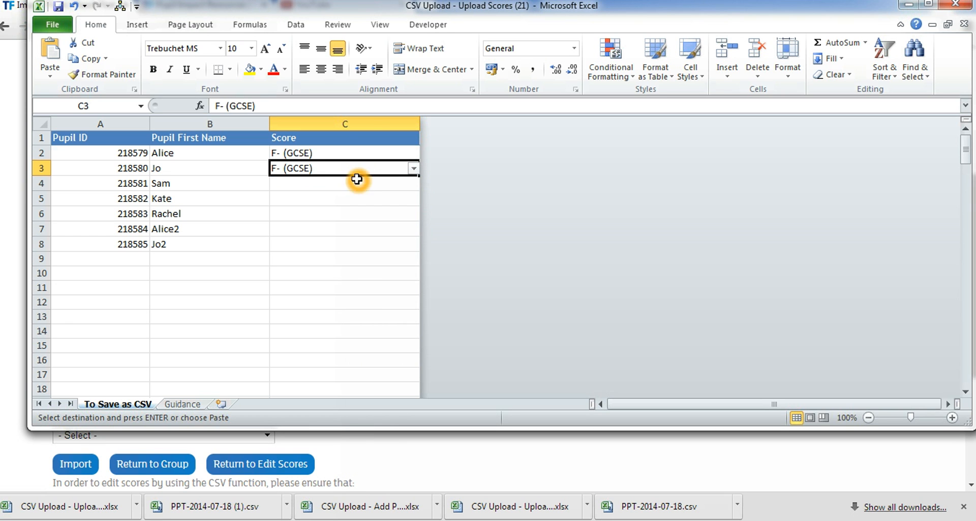
Try to enter the score "F- (GCSE" without its closing bracket in cell C4
{"action": "left_click", "coordinate": [331, 183]}
{"action": "type", "text": "F- (GCSE"}
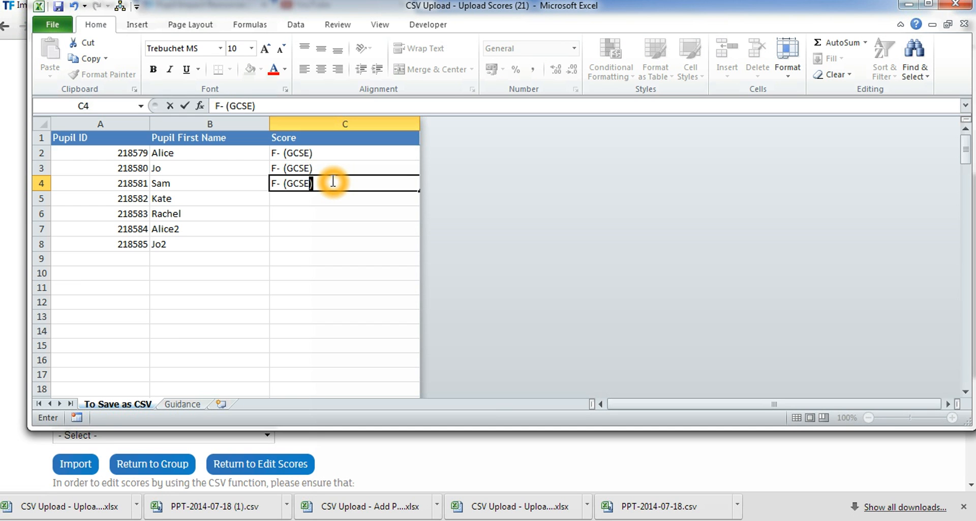
{"action": "key", "text": "BackSpace"}
{"action": "key", "text": "Return"}
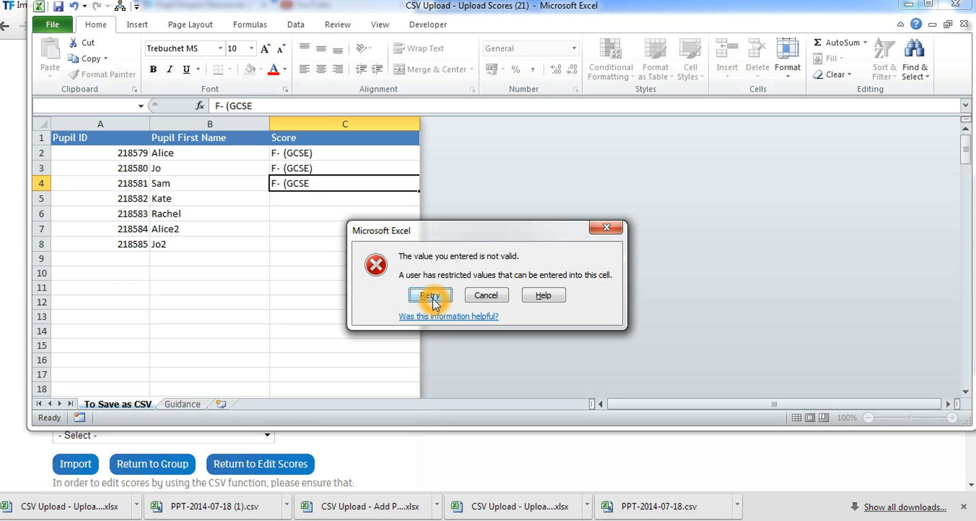
{"action": "left_click", "coordinate": [496, 297]}
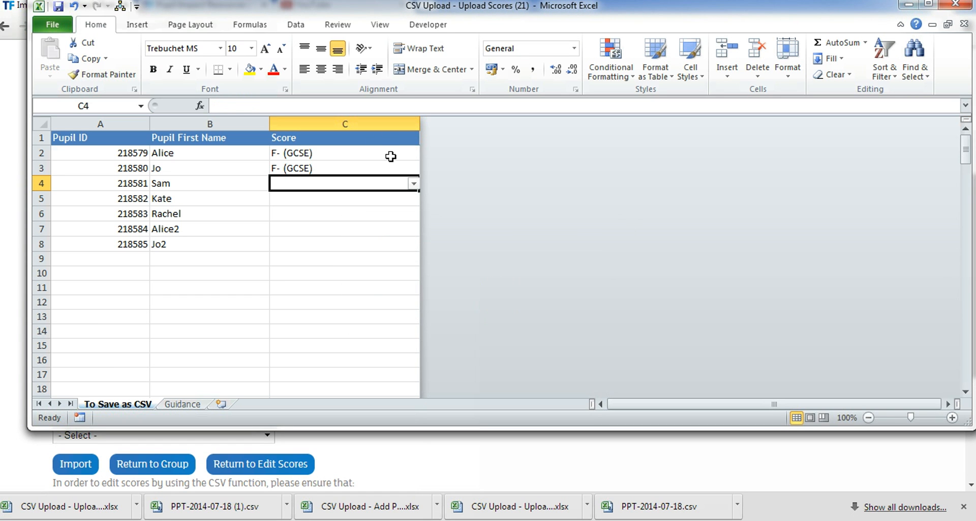
Set the third pupil's score in cell C4 to F- (GCSE) from the allowed values
{"action": "left_click", "coordinate": [414, 183]}
{"action": "left_click_drag", "start_coordinate": [413, 205], "coordinate": [415, 240]}
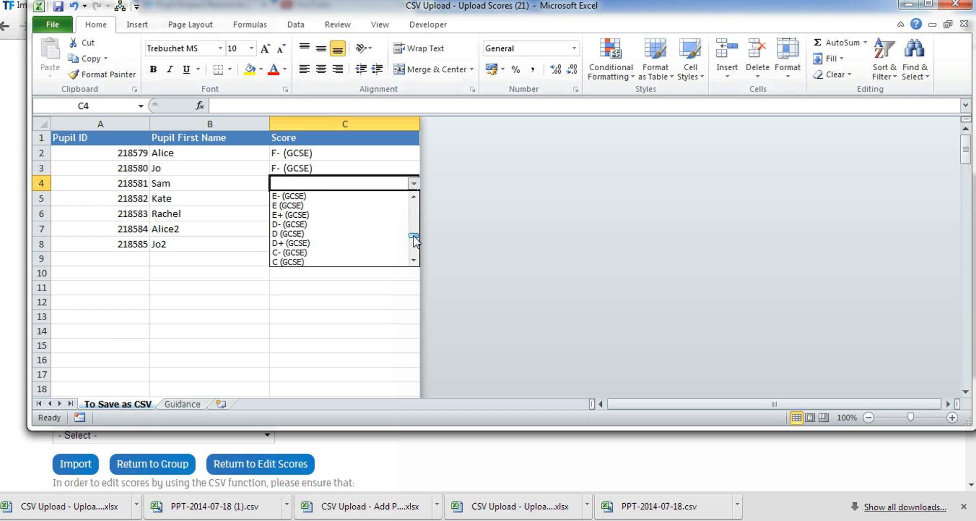
{"action": "left_click", "coordinate": [413, 197]}
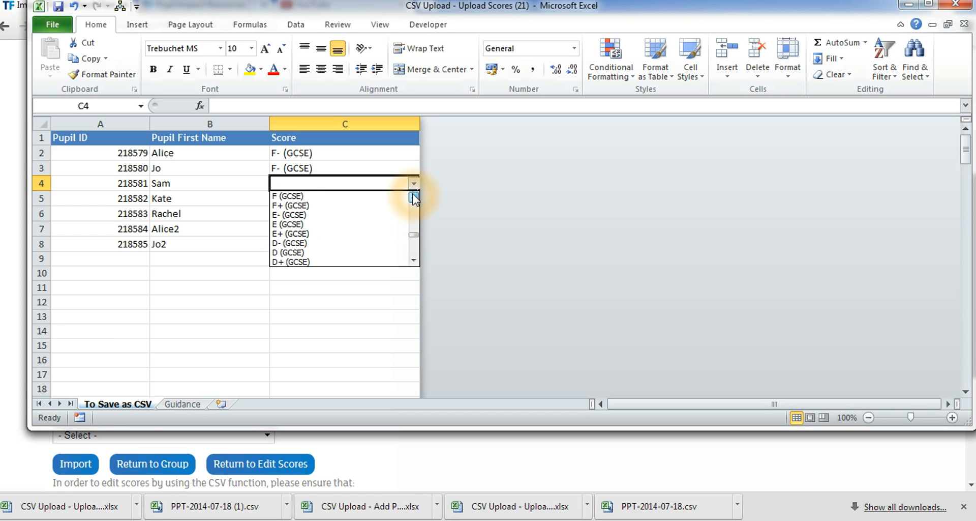
{"action": "left_click", "coordinate": [371, 197]}
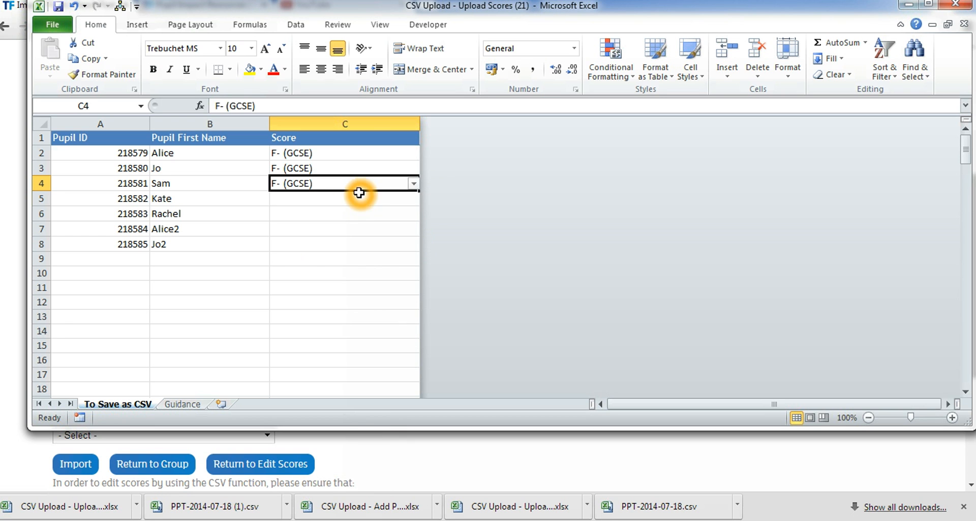
Set the fourth pupil's score in cell C5 to E+ (GCSE) from the allowed values
{"action": "left_click", "coordinate": [376, 199]}
{"action": "left_click", "coordinate": [413, 199]}
{"action": "left_click_drag", "start_coordinate": [414, 218], "coordinate": [416, 250]}
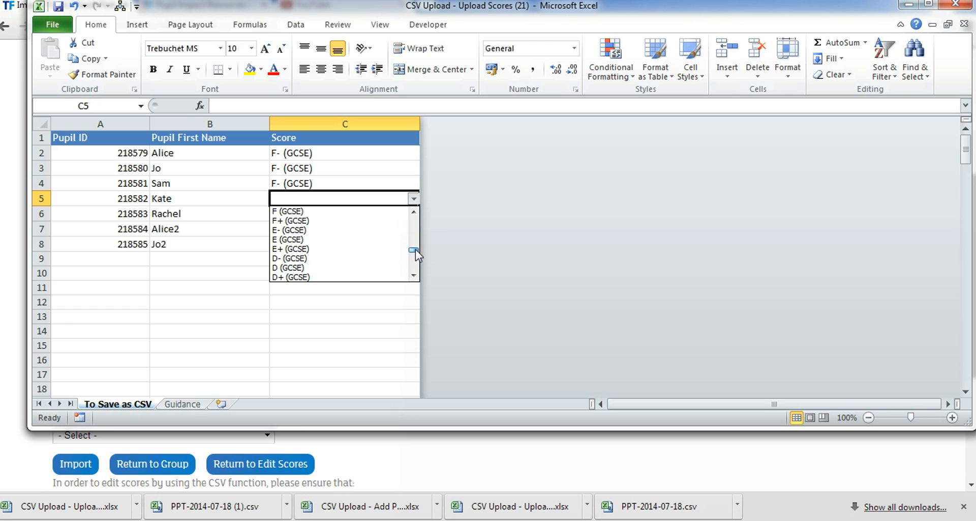
{"action": "left_click", "coordinate": [322, 252]}
Set the fifth pupil's score in cell C6 to E (GCSE) from the allowed values
{"action": "left_click", "coordinate": [375, 219]}
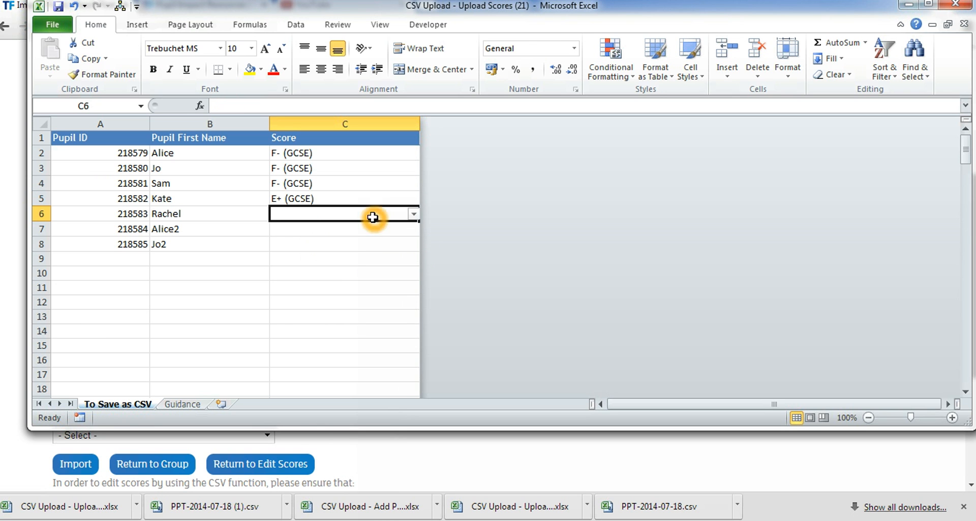
{"action": "left_click", "coordinate": [415, 214]}
{"action": "left_click_drag", "start_coordinate": [415, 237], "coordinate": [415, 265]}
{"action": "left_click", "coordinate": [381, 272]}
Set the sixth pupil's score in cell C7 to D (GCSE) from the allowed values
{"action": "left_click", "coordinate": [374, 231]}
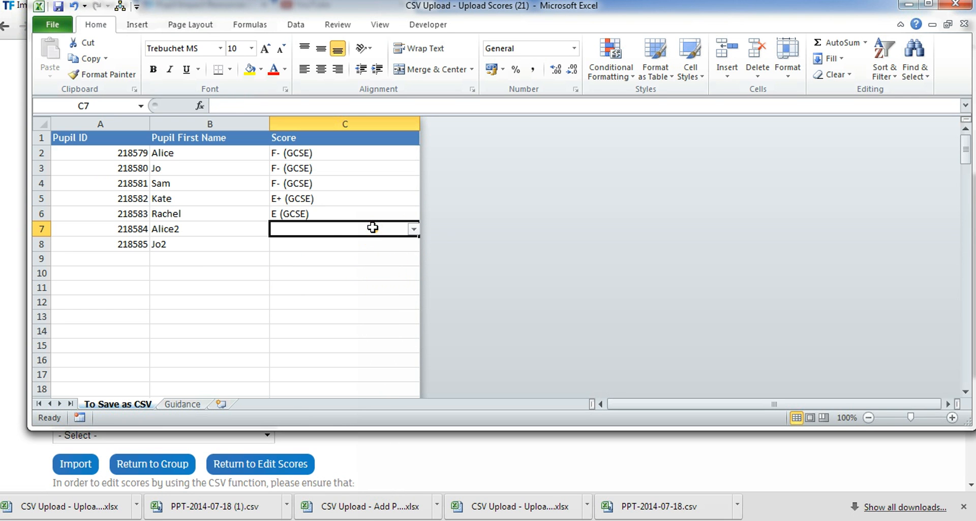
{"action": "left_click", "coordinate": [415, 230]}
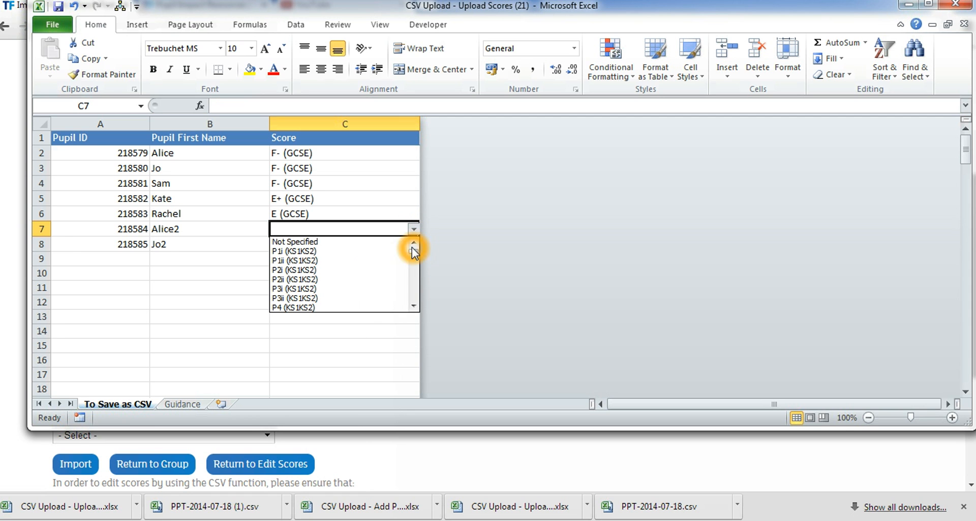
{"action": "left_click_drag", "start_coordinate": [413, 252], "coordinate": [415, 277]}
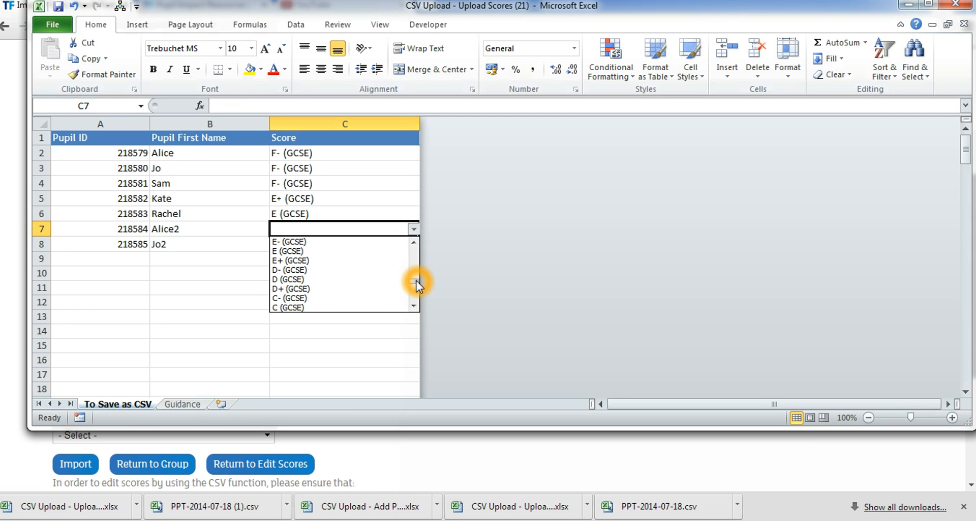
{"action": "left_click", "coordinate": [364, 281]}
Set the seventh pupil's score in cell C8 to D (GCSE) from the allowed values
{"action": "left_click", "coordinate": [364, 245]}
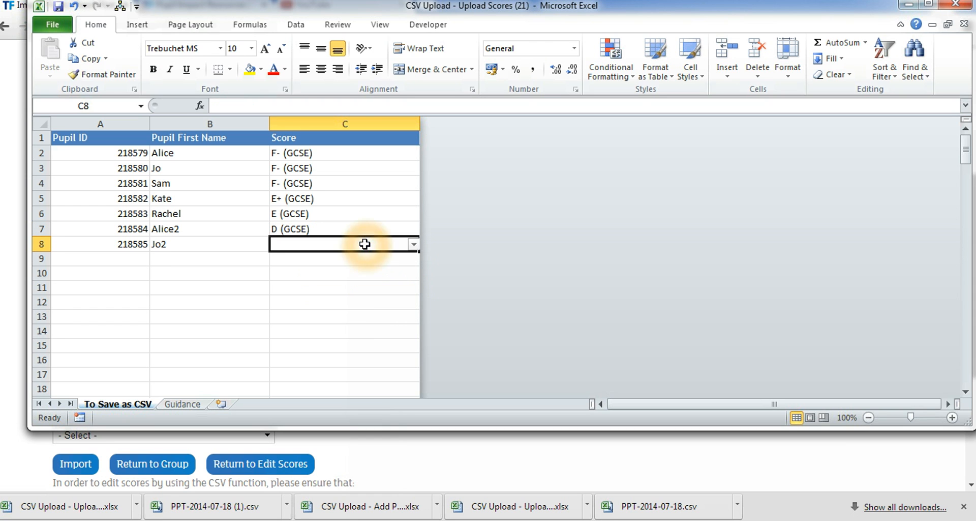
{"action": "left_click", "coordinate": [414, 244]}
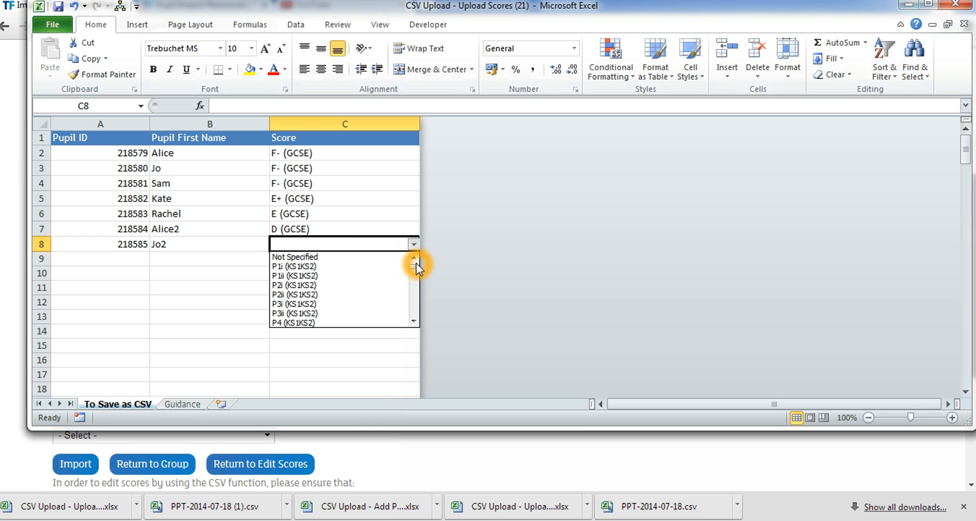
{"action": "left_click_drag", "start_coordinate": [415, 270], "coordinate": [417, 297]}
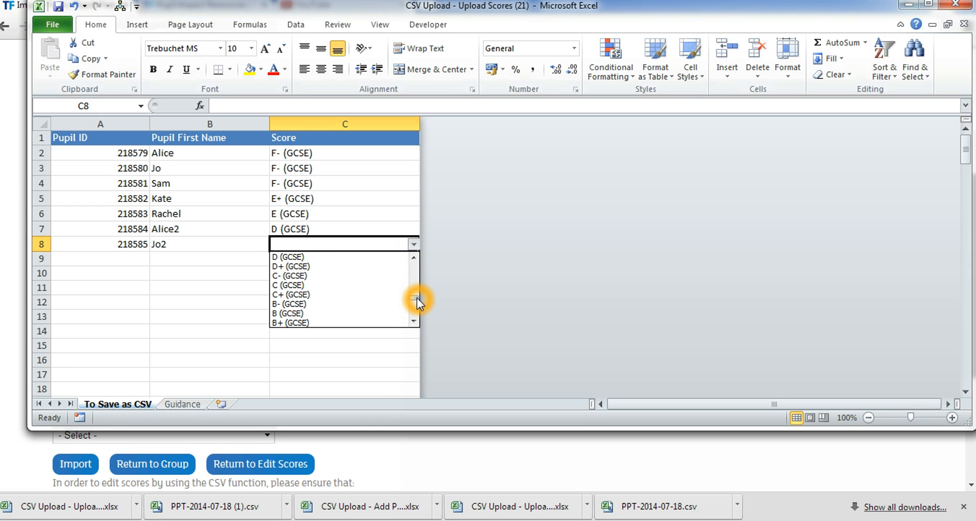
{"action": "left_click", "coordinate": [354, 257]}
{"action": "left_click", "coordinate": [348, 245]}
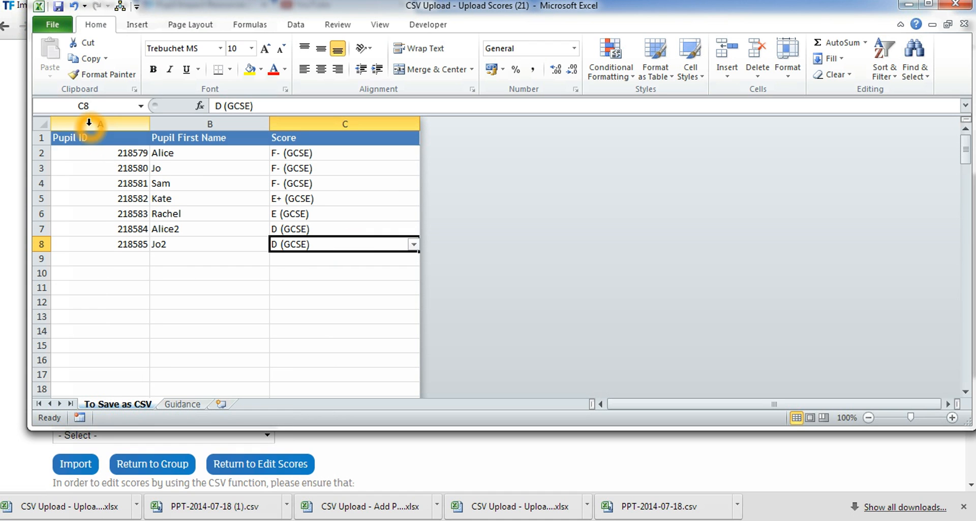
Start saving a copy of the workbook in the Documents library under the name "CSV Upload - Upload Scores Year 11"
{"action": "left_click", "coordinate": [70, 28]}
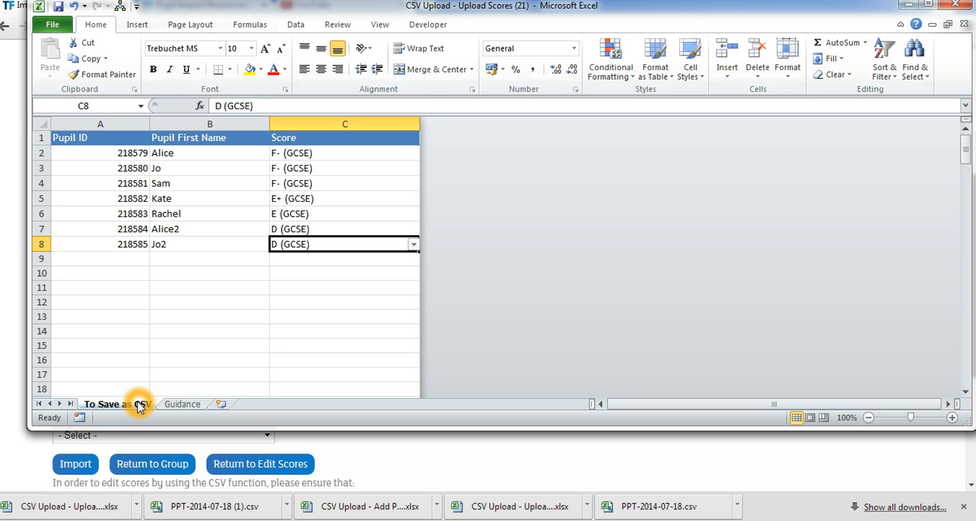
{"action": "left_click", "coordinate": [66, 26]}
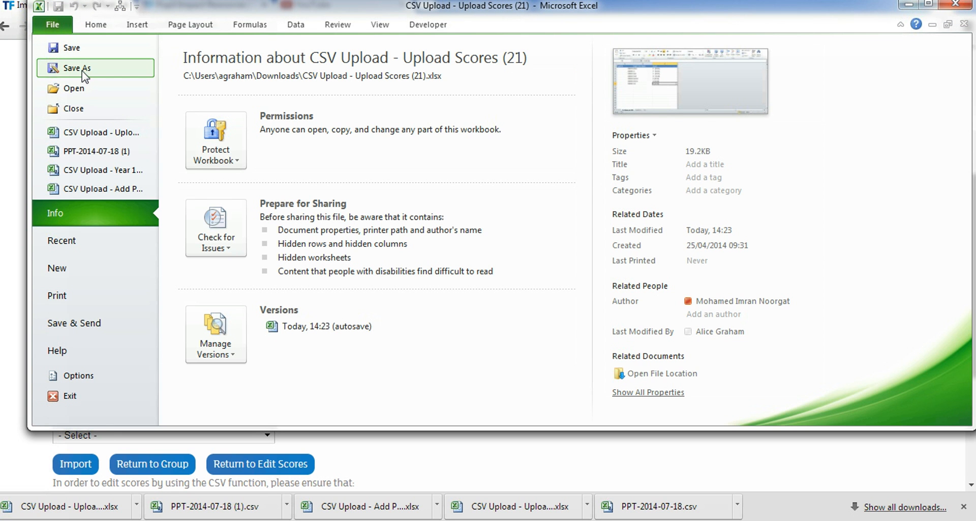
{"action": "left_click", "coordinate": [81, 69]}
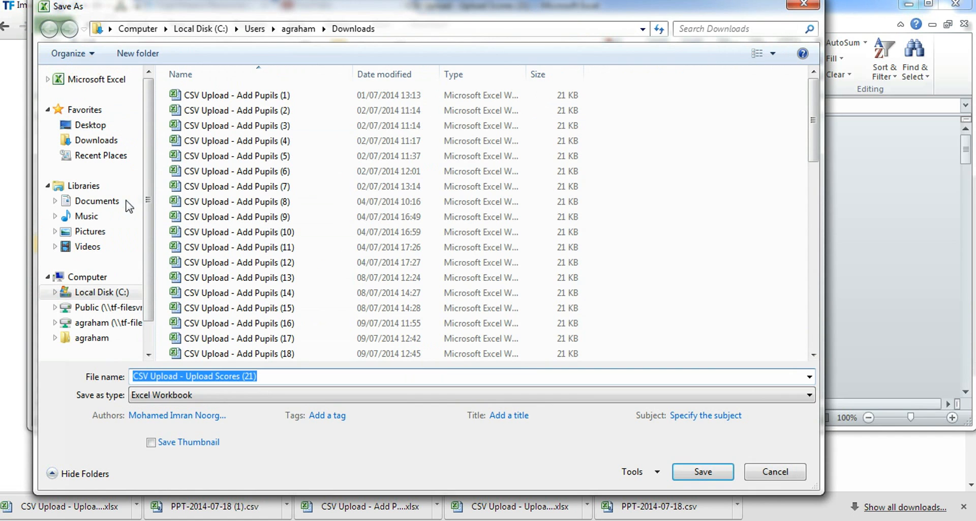
{"action": "left_click", "coordinate": [120, 200]}
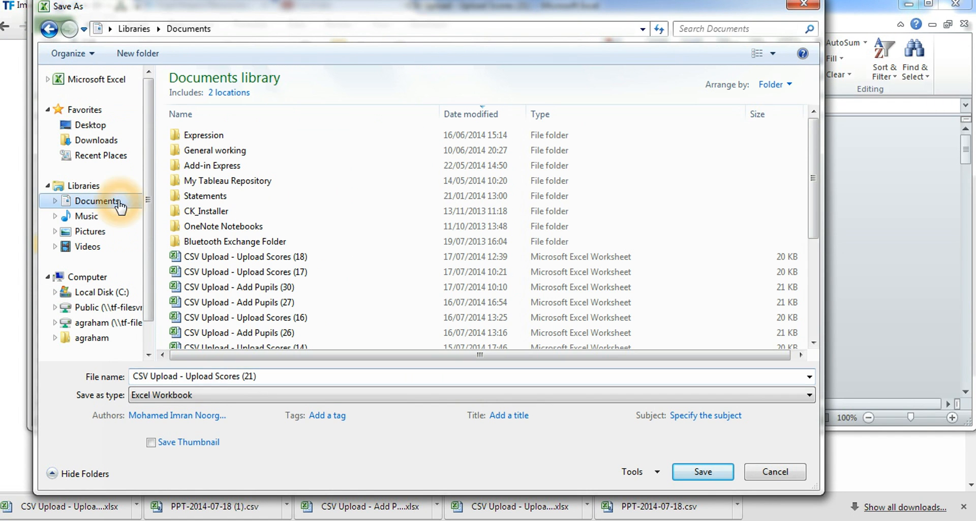
{"action": "left_click", "coordinate": [276, 377]}
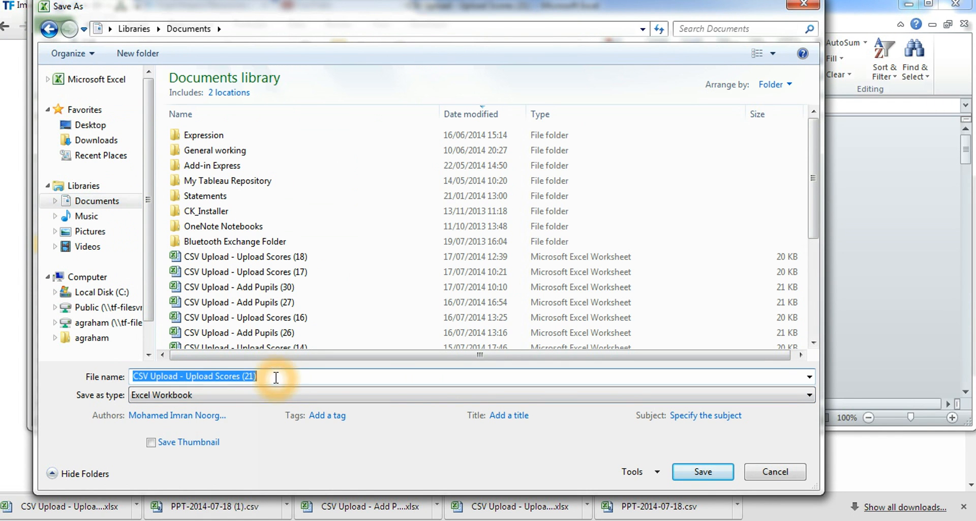
{"action": "type", "text": "CSV"}
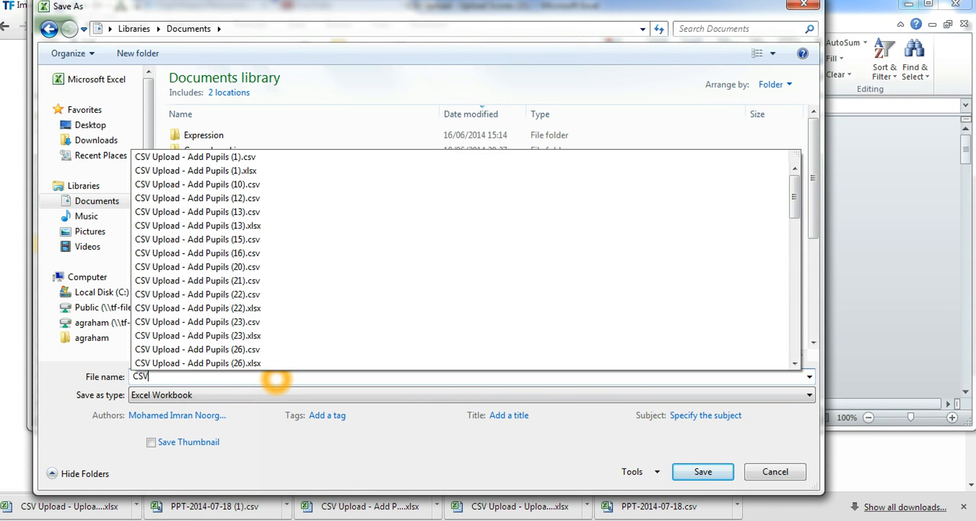
{"action": "type", "text": " Upload - Upload Scores"}
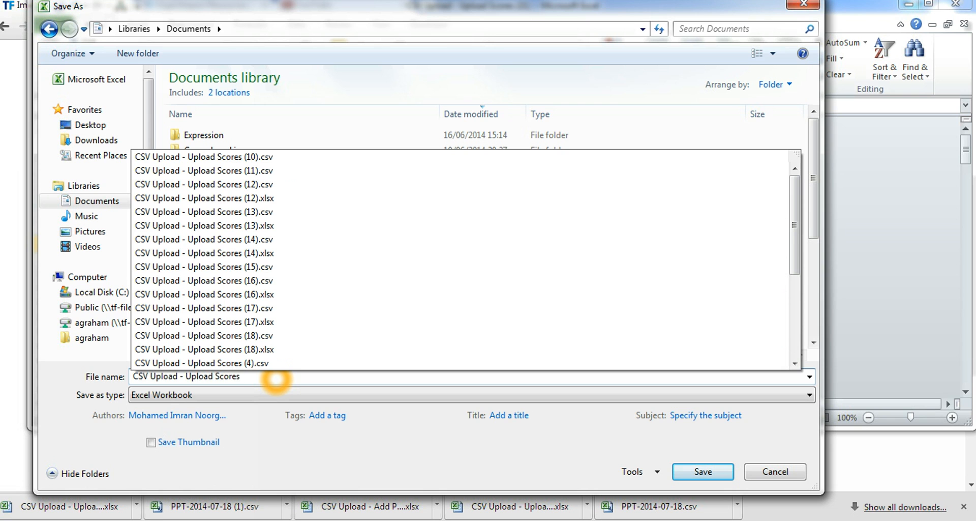
{"action": "type", "text": " Year 11"}
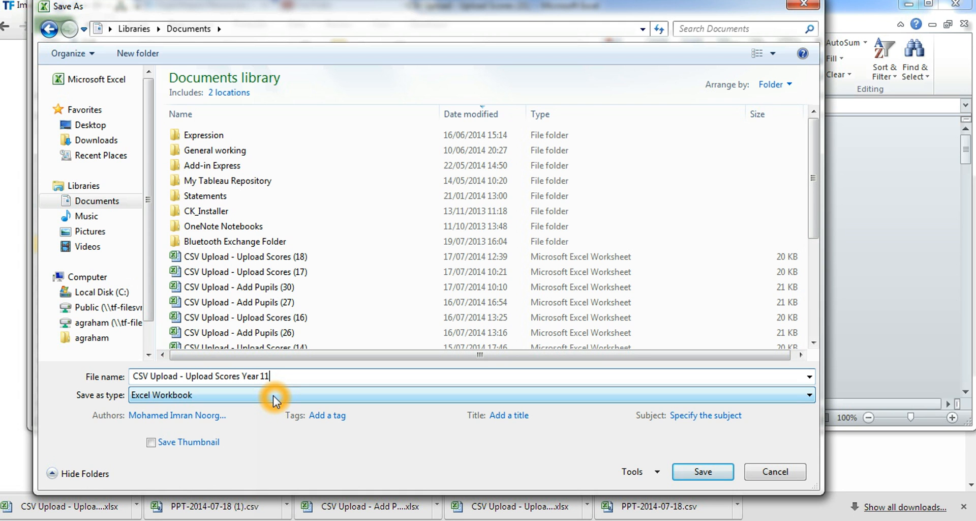
Save the copy as CSV (Comma delimited), accepting that only the active sheet is saved and keeping the CSV format
{"action": "left_click", "coordinate": [273, 395]}
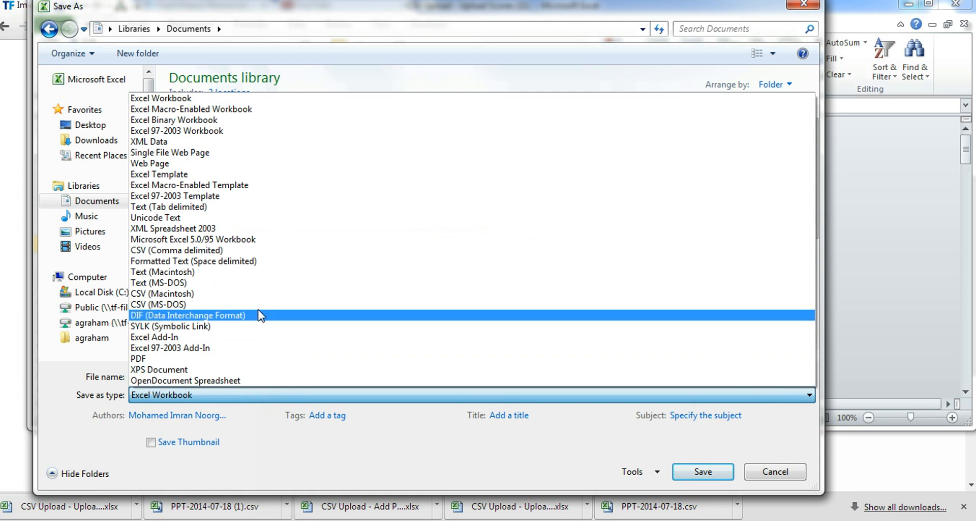
{"action": "left_click", "coordinate": [236, 251]}
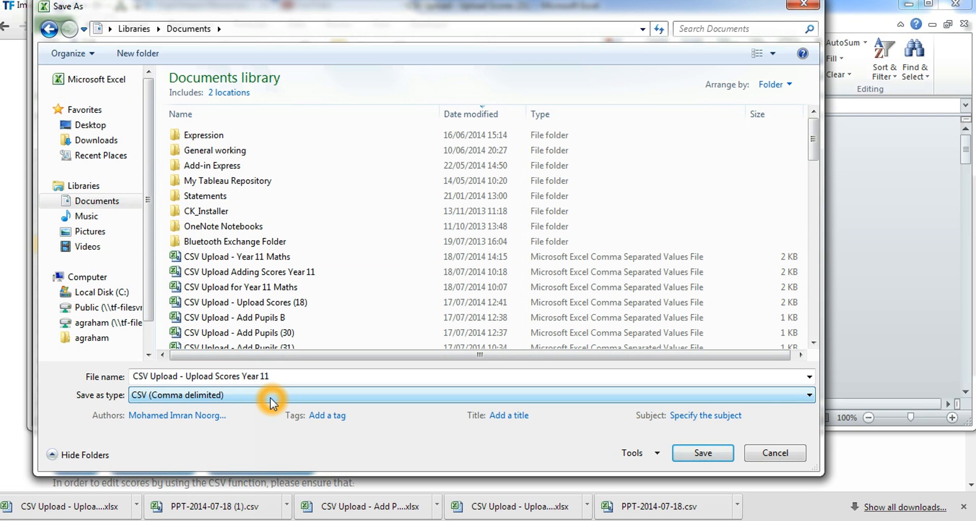
{"action": "left_click", "coordinate": [710, 456]}
{"action": "left_click", "coordinate": [709, 454]}
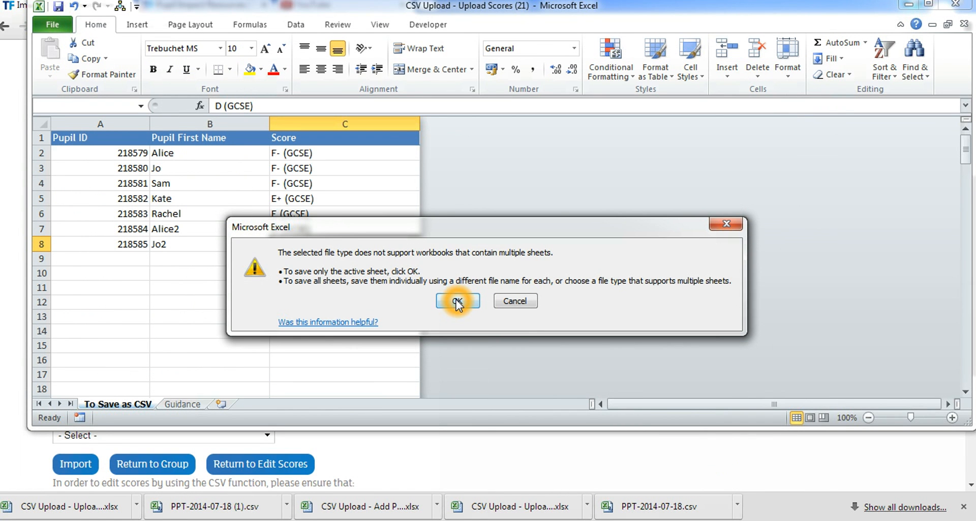
{"action": "left_click", "coordinate": [458, 301]}
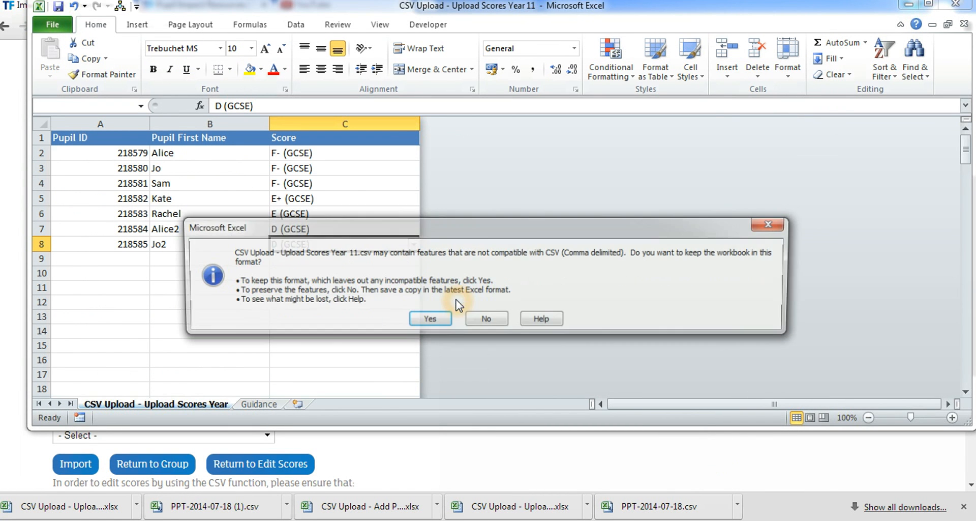
{"action": "left_click", "coordinate": [431, 320]}
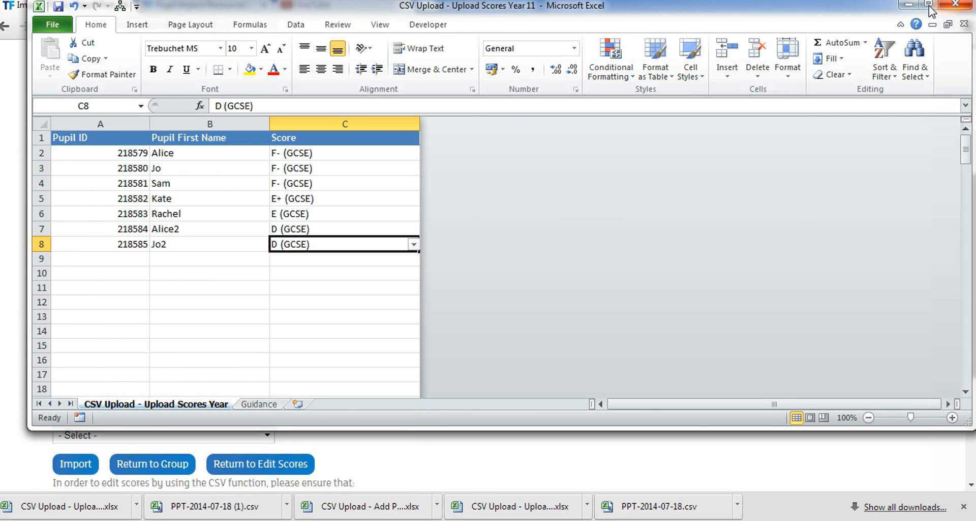
Switch to the Teach First page in Chrome and choose "CSV Upload - Upload Scores Year 11" from Documents as the scores file
{"action": "left_click", "coordinate": [907, 6]}
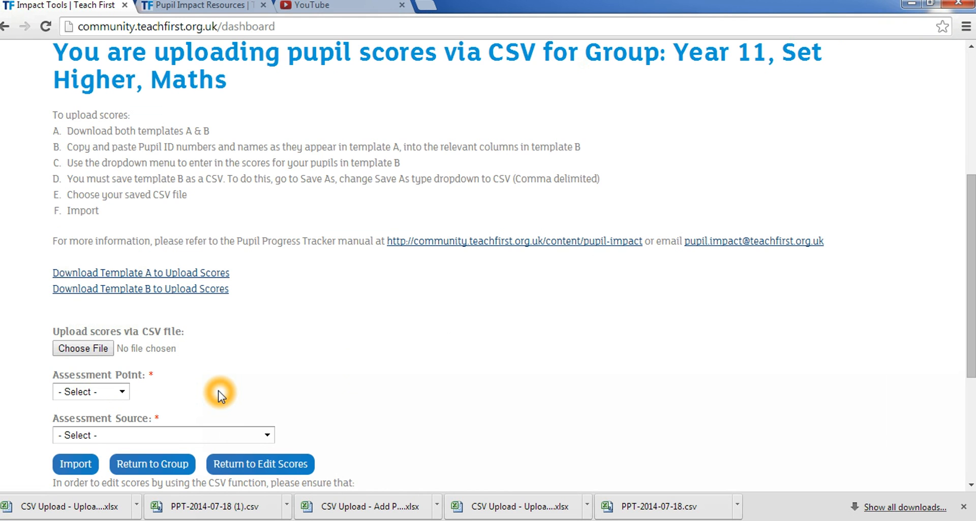
{"action": "left_click", "coordinate": [106, 349]}
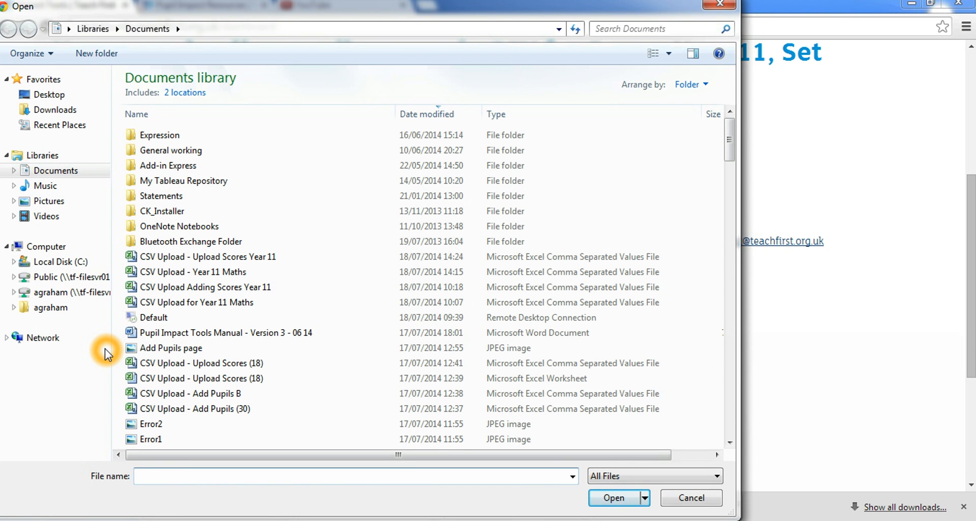
{"action": "left_click", "coordinate": [219, 257]}
{"action": "left_click", "coordinate": [614, 498]}
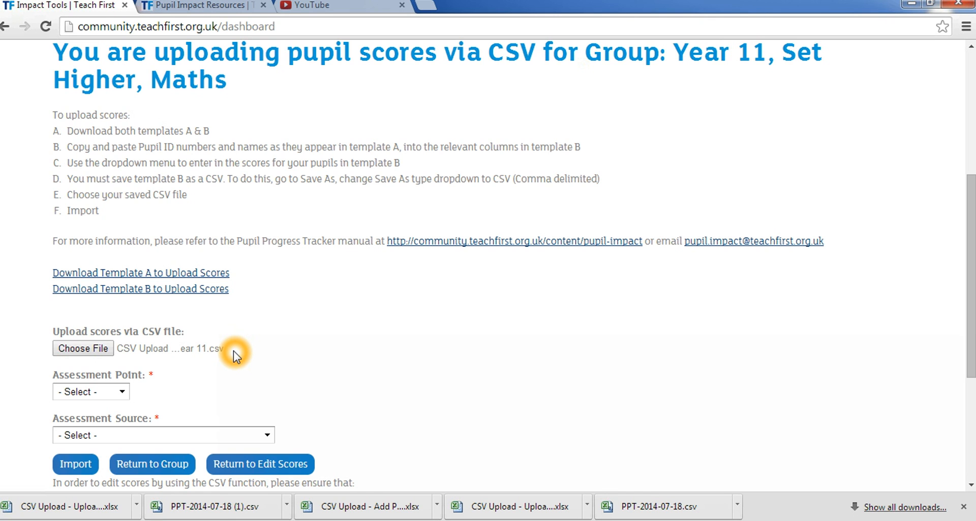
Import the chosen scores file with assessment point Aut2 and source "Mock exam only grade", agreeing to overwrite the existing tracker data
{"action": "left_click", "coordinate": [122, 391]}
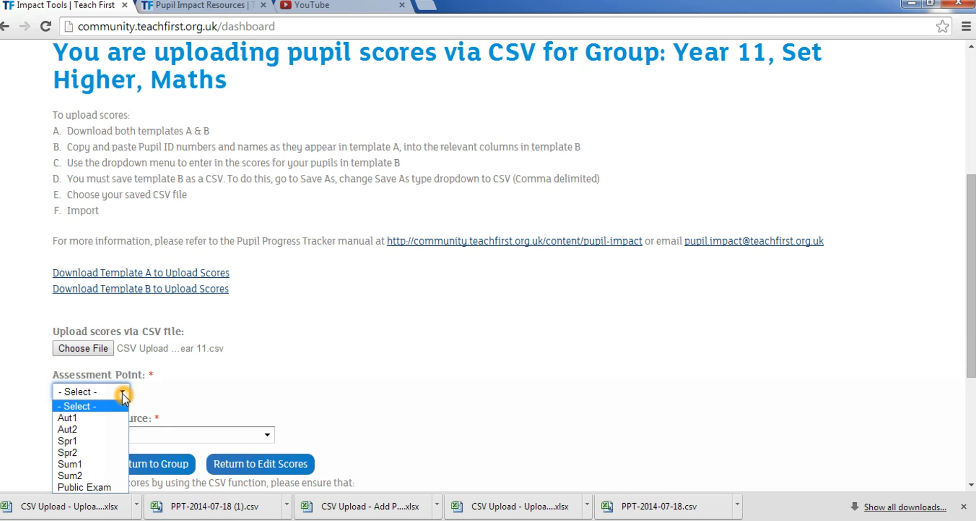
{"action": "left_click", "coordinate": [102, 428]}
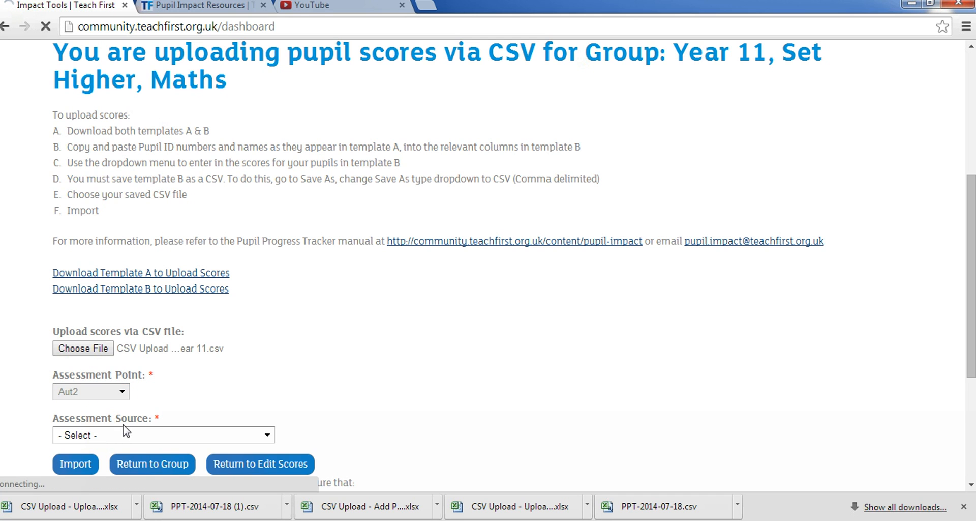
{"action": "left_click", "coordinate": [145, 434]}
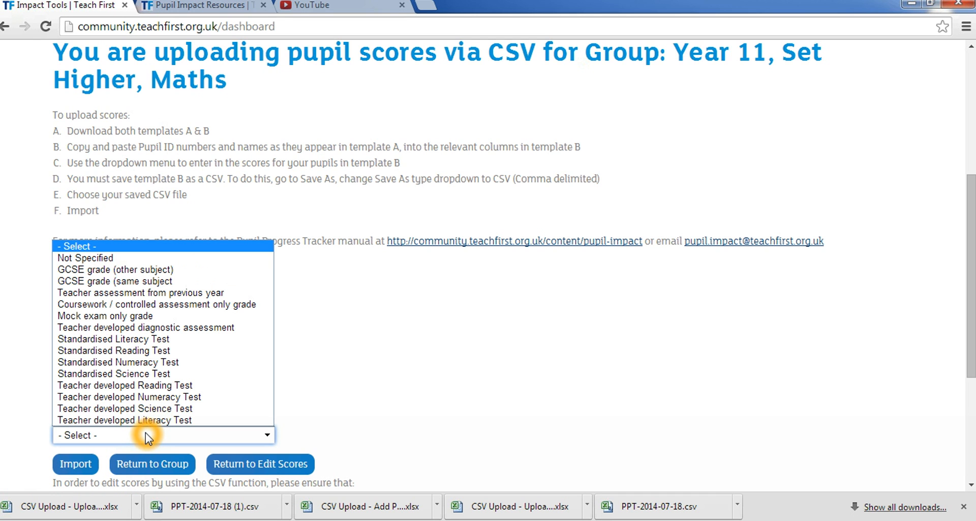
{"action": "left_click", "coordinate": [160, 315]}
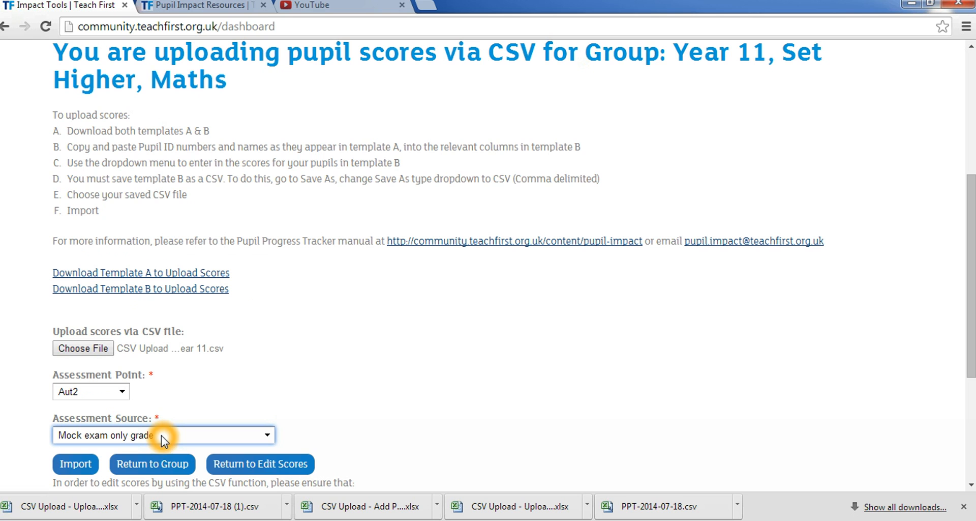
{"action": "left_click", "coordinate": [89, 464]}
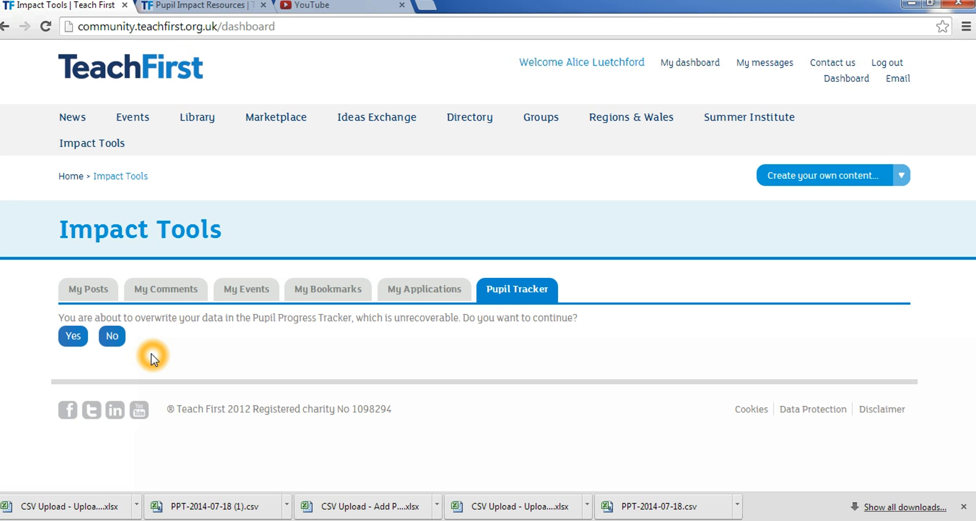
{"action": "left_click", "coordinate": [74, 338]}
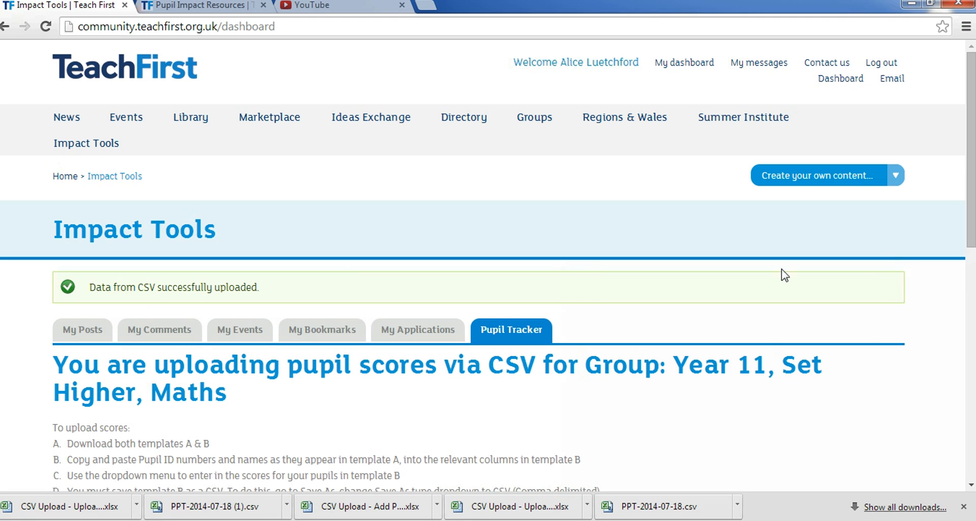
Return to the Year 11 Maths group and check the uploaded Aut2 scores and their assessment source
{"action": "left_click_drag", "start_coordinate": [972, 219], "coordinate": [959, 427]}
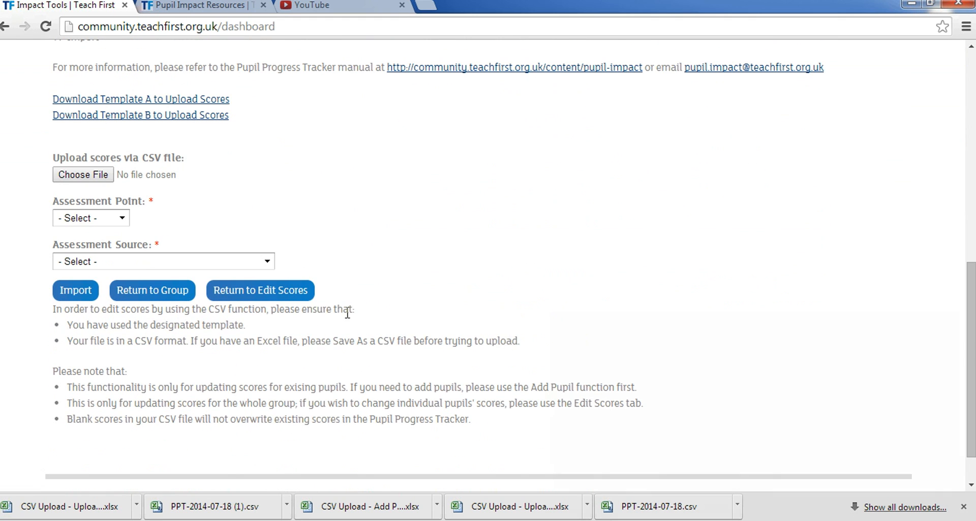
{"action": "left_click", "coordinate": [180, 294]}
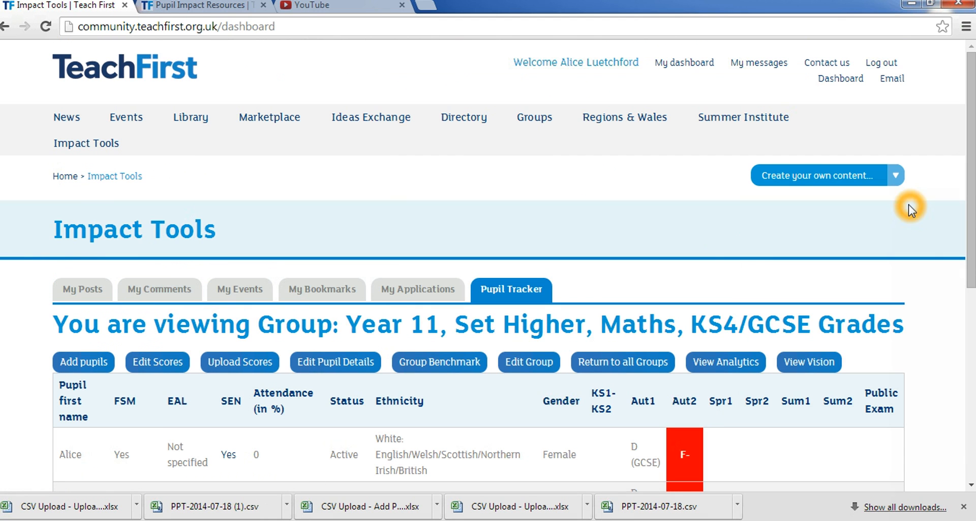
{"action": "left_click_drag", "start_coordinate": [971, 195], "coordinate": [971, 339]}
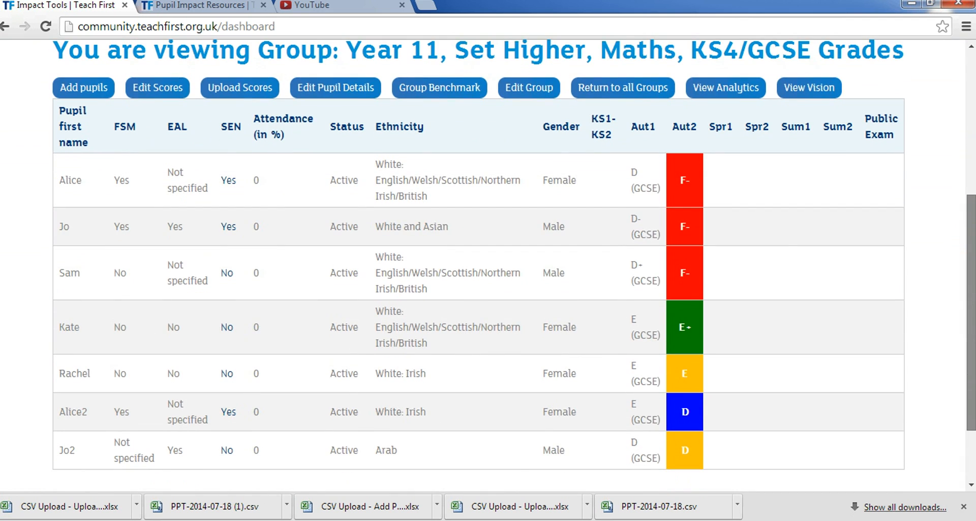
{"action": "mouse_move", "coordinate": [694, 147]}
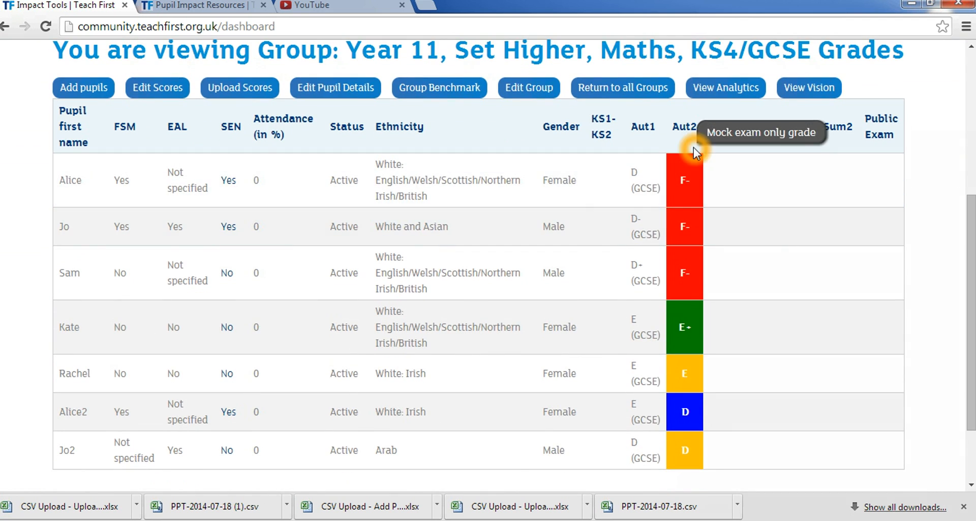